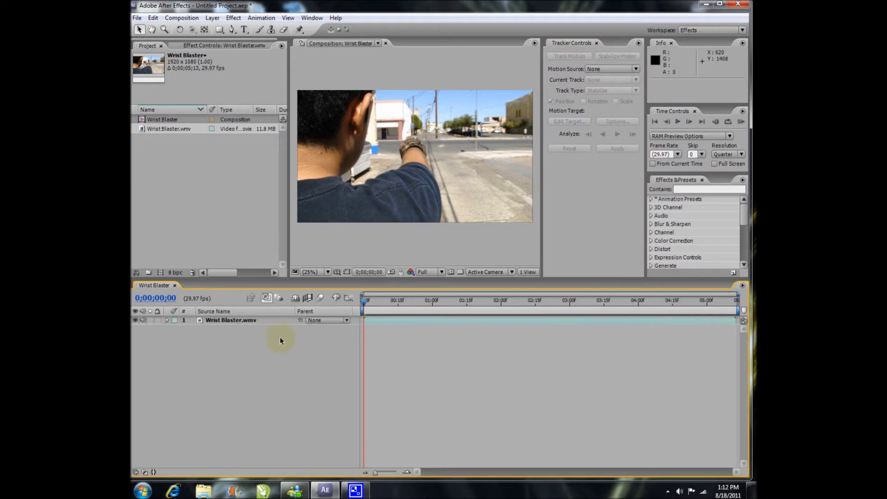
Add a null object and set up motion tracking on Wrist Blaster.wmv with Null 1 as the motion target
{"action": "mouse_move", "coordinate": [394, 358]}
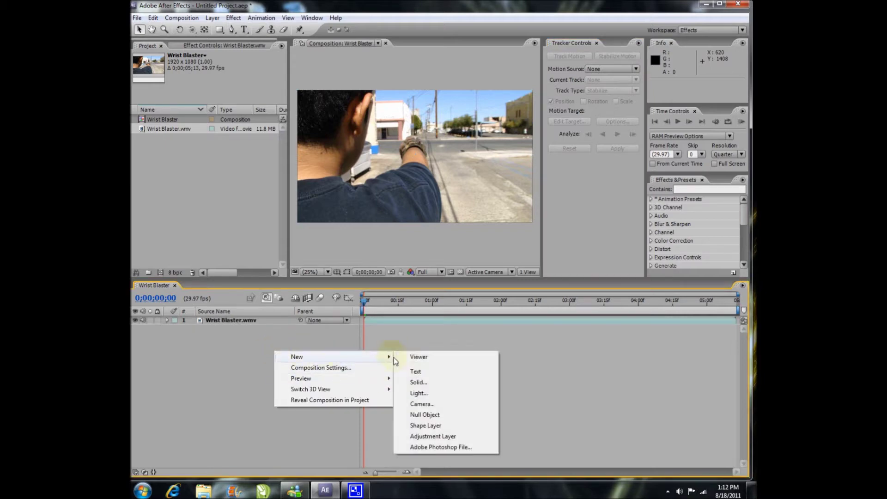
{"action": "left_click", "coordinate": [425, 415]}
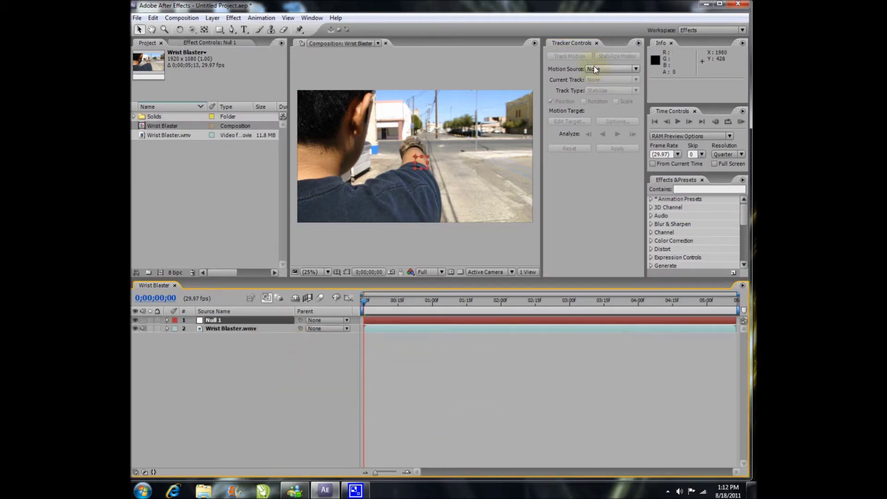
{"action": "left_click", "coordinate": [236, 329]}
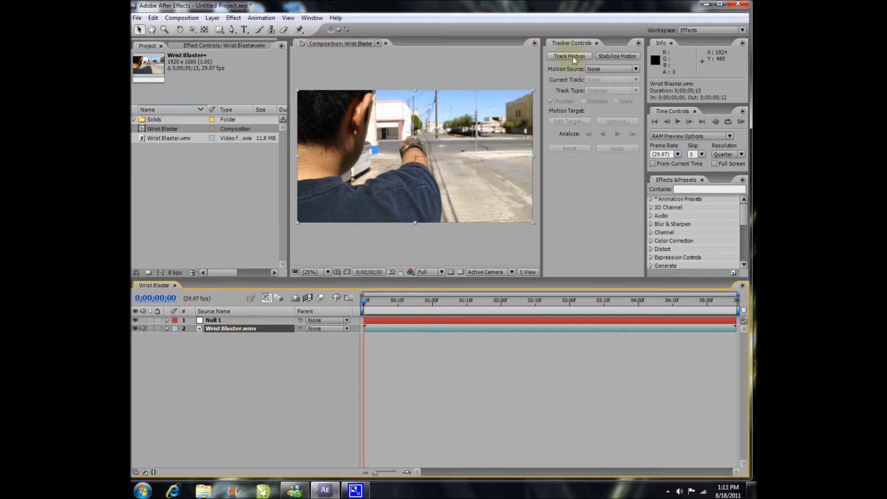
{"action": "left_click", "coordinate": [568, 56]}
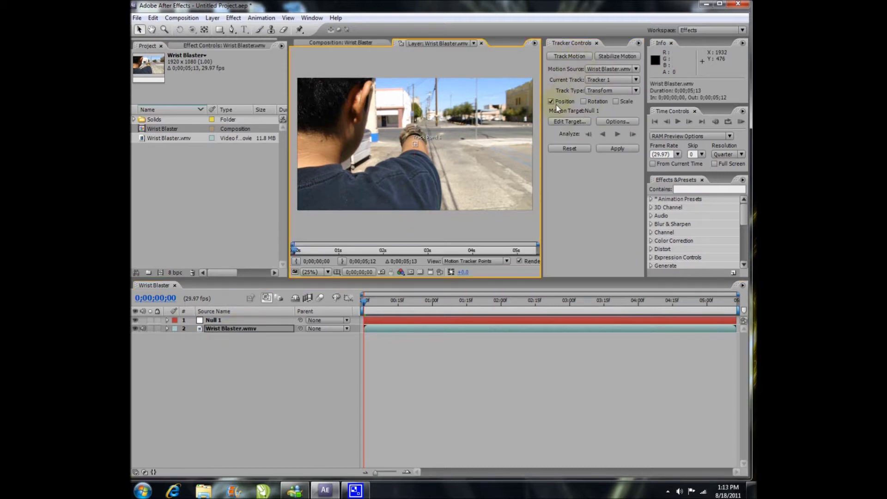
{"action": "left_click", "coordinate": [572, 122]}
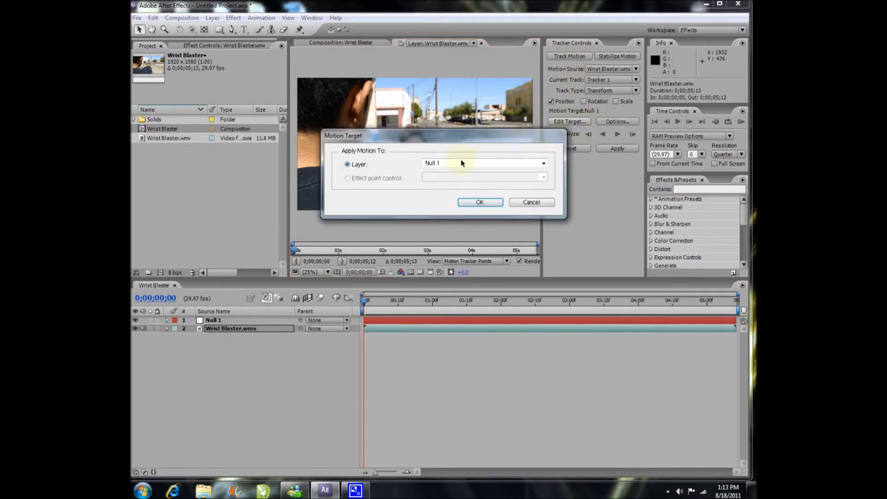
{"action": "left_click", "coordinate": [480, 203]}
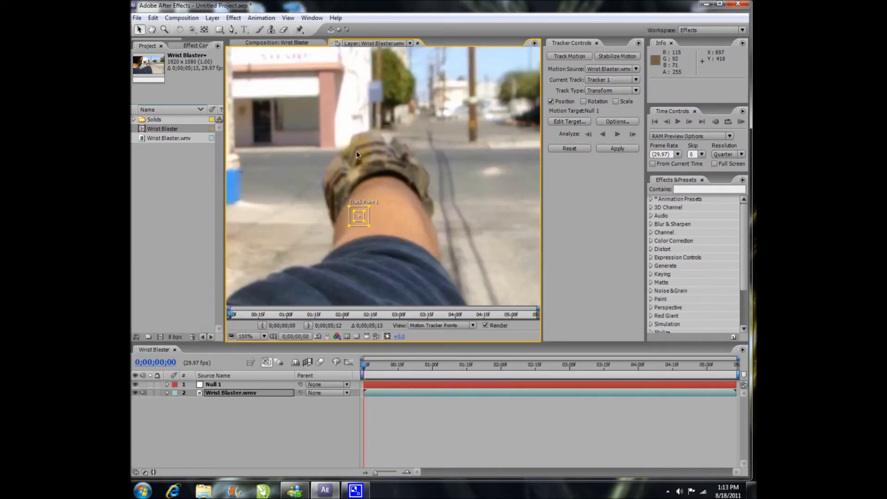
Place an enlarged track point on the glove, analyze it forward through the clip and apply the tracked motion to the null
{"action": "left_click_drag", "start_coordinate": [363, 217], "coordinate": [385, 141]}
{"action": "left_click_drag", "start_coordinate": [364, 156], "coordinate": [390, 136]}
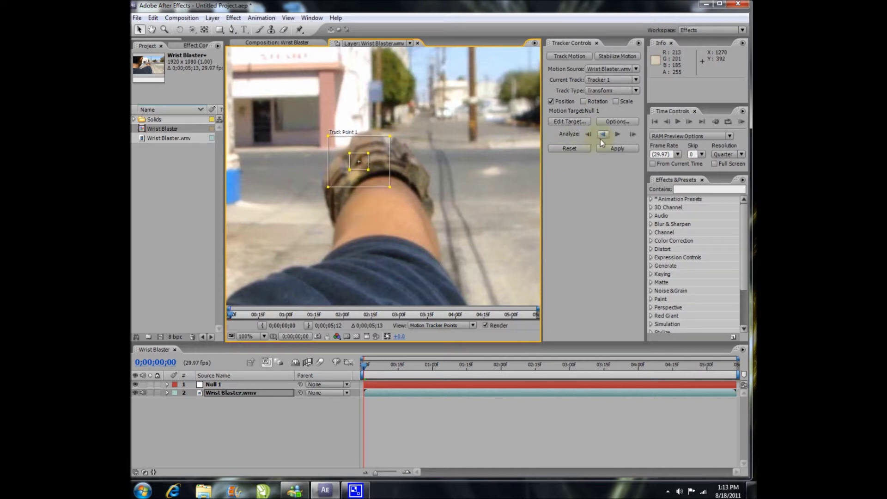
{"action": "left_click", "coordinate": [617, 134]}
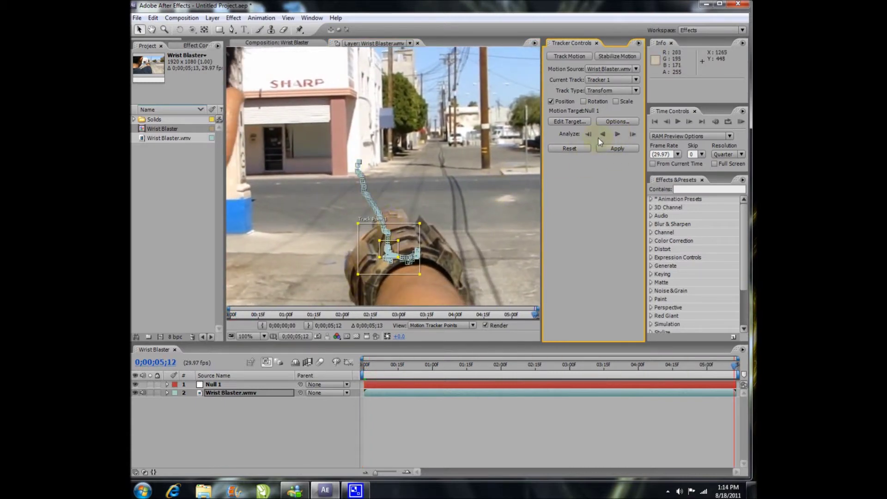
{"action": "left_click", "coordinate": [617, 149]}
{"action": "left_click", "coordinate": [447, 187]}
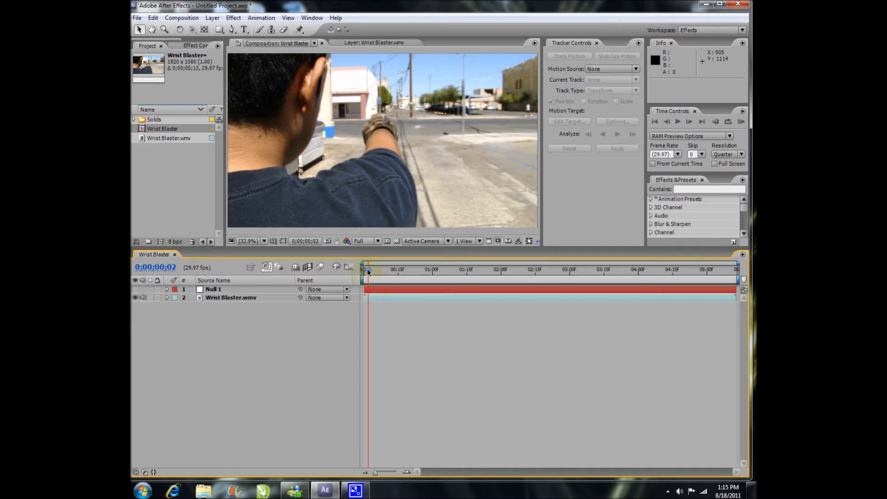
Create a black solid layer 500 pixels wide and 500 pixels high
{"action": "left_click", "coordinate": [187, 18]}
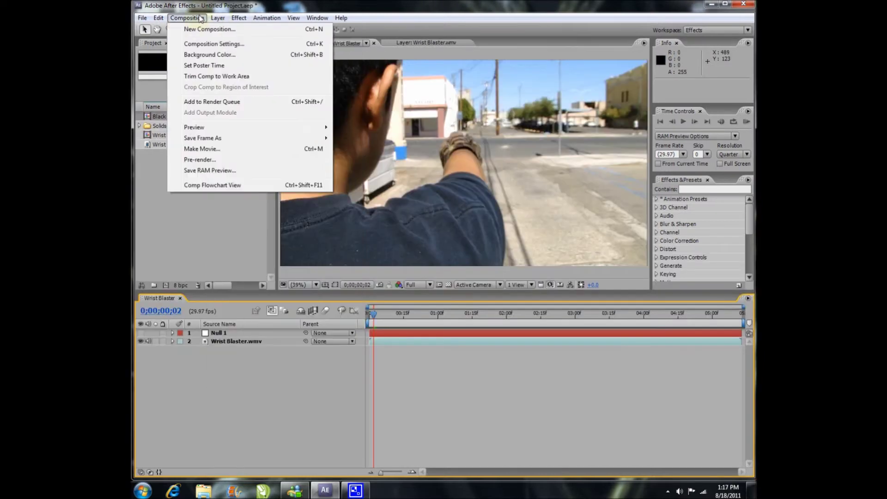
{"action": "mouse_move", "coordinate": [217, 18]}
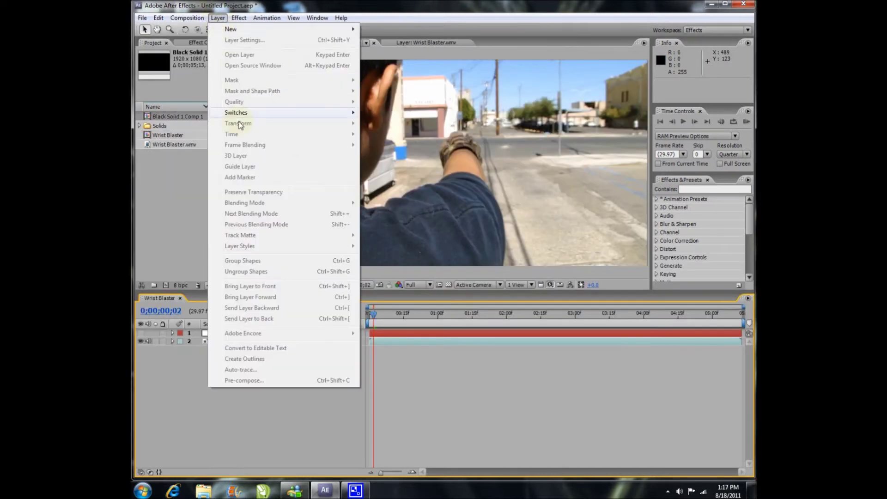
{"action": "mouse_move", "coordinate": [353, 29]}
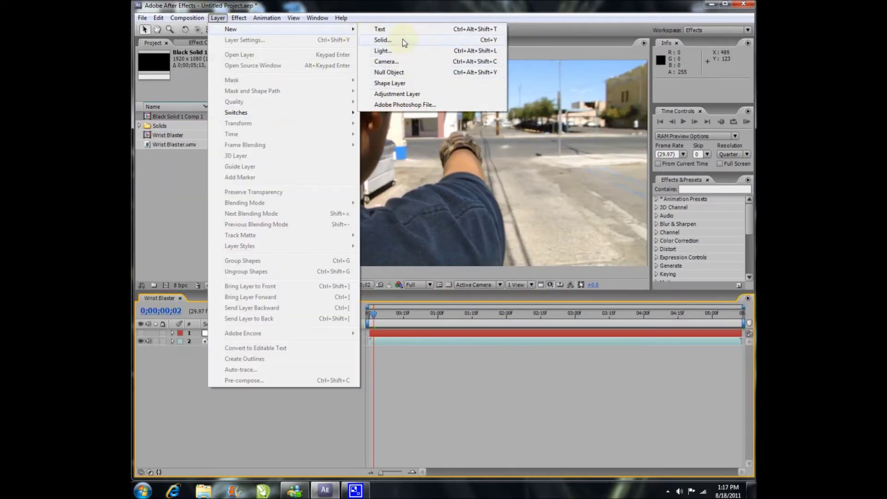
{"action": "left_click", "coordinate": [403, 41]}
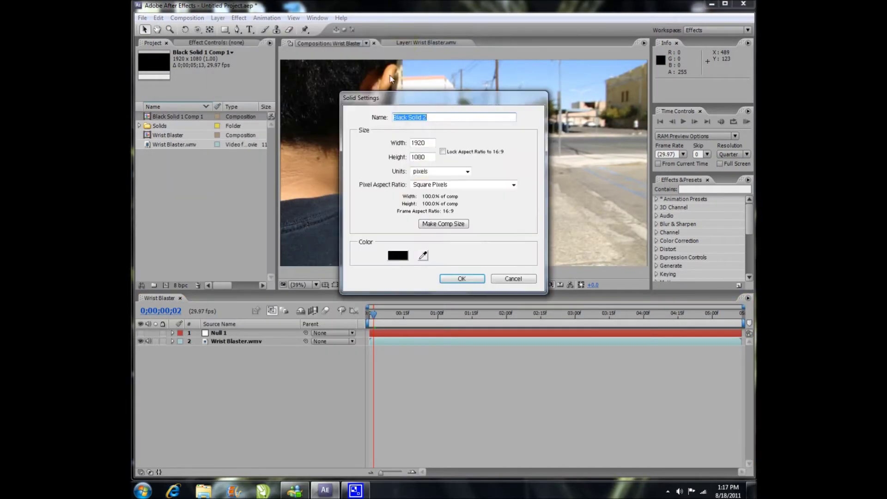
{"action": "double_click", "coordinate": [429, 145]}
{"action": "type", "text": "500"}
{"action": "key", "text": "Tab"}
{"action": "type", "text": "5"}
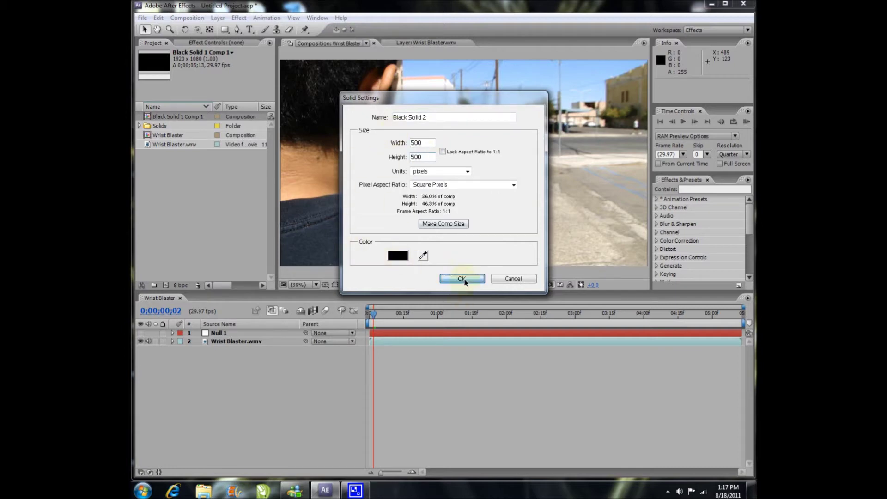
{"action": "left_click", "coordinate": [464, 280]}
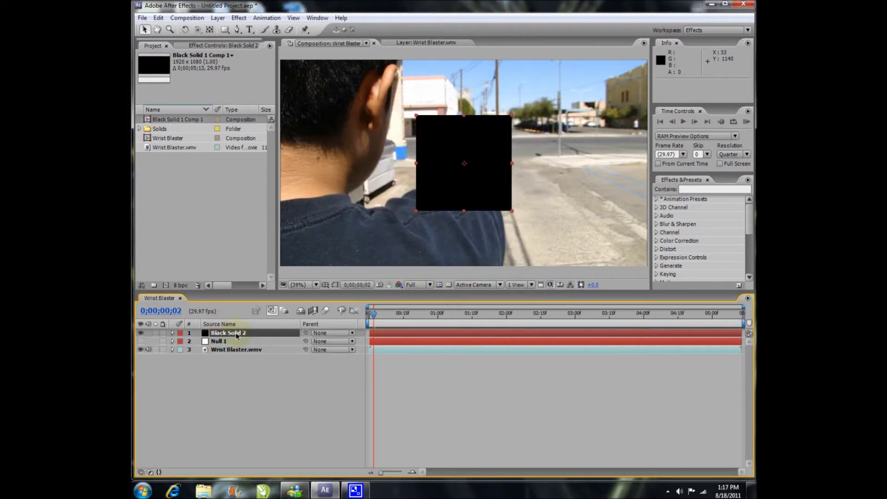
Pre-compose the black solid as Black Solid 2 Comp 1, moving all attributes into the new composition
{"action": "left_click", "coordinate": [218, 18]}
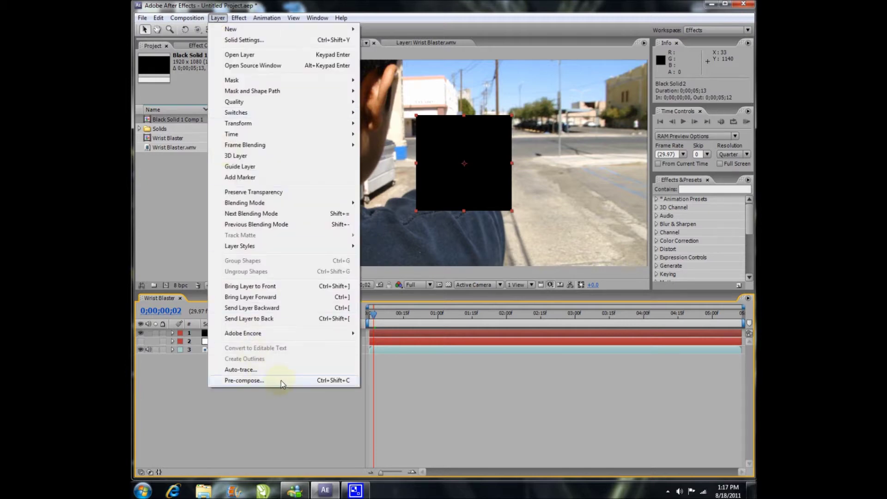
{"action": "left_click", "coordinate": [281, 384]}
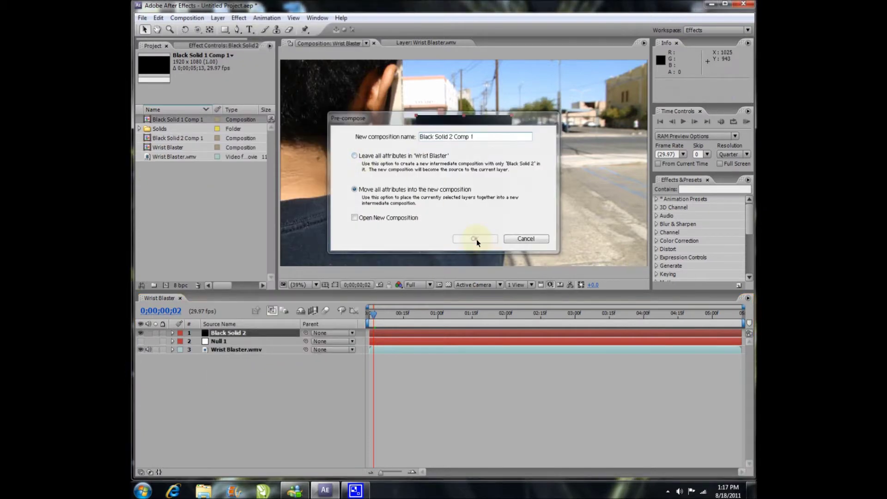
{"action": "left_click", "coordinate": [475, 239]}
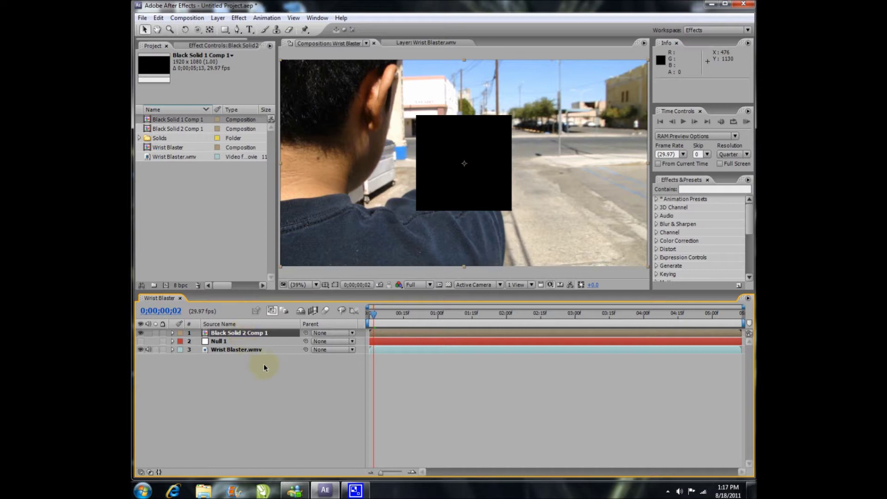
Open the pre-composed black solid and set its composition size to 500 x 500 with the aspect ratio unlocked
{"action": "double_click", "coordinate": [254, 331]}
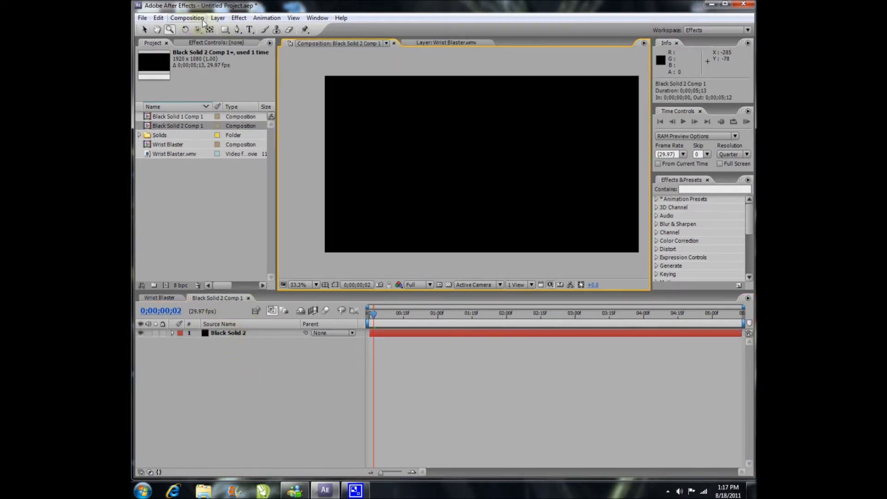
{"action": "left_click", "coordinate": [202, 19]}
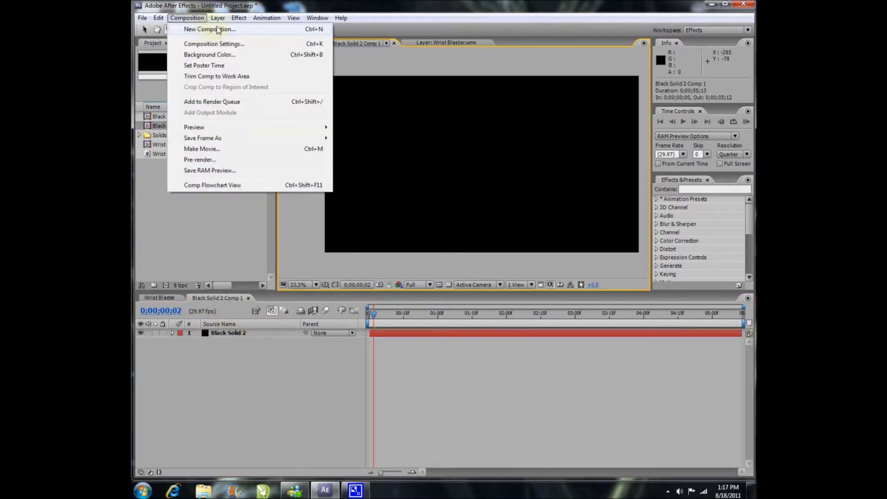
{"action": "left_click", "coordinate": [231, 59]}
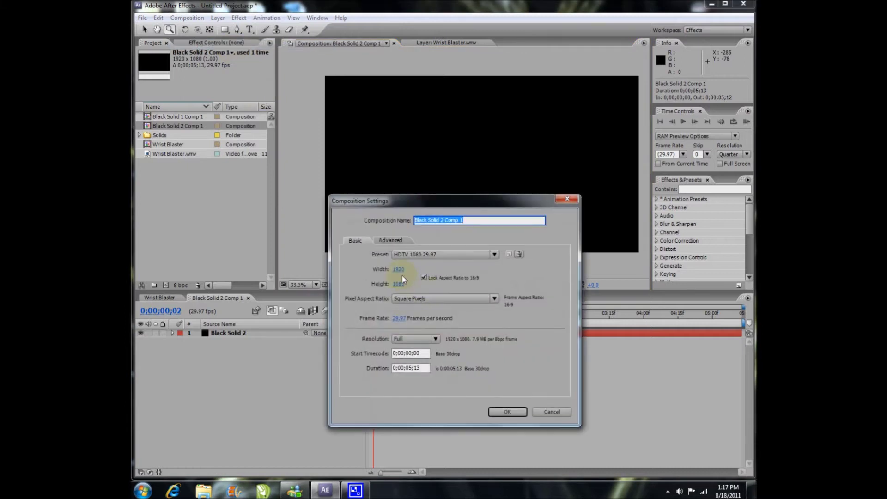
{"action": "left_click", "coordinate": [425, 278]}
{"action": "left_click_drag", "start_coordinate": [402, 270], "coordinate": [401, 271]}
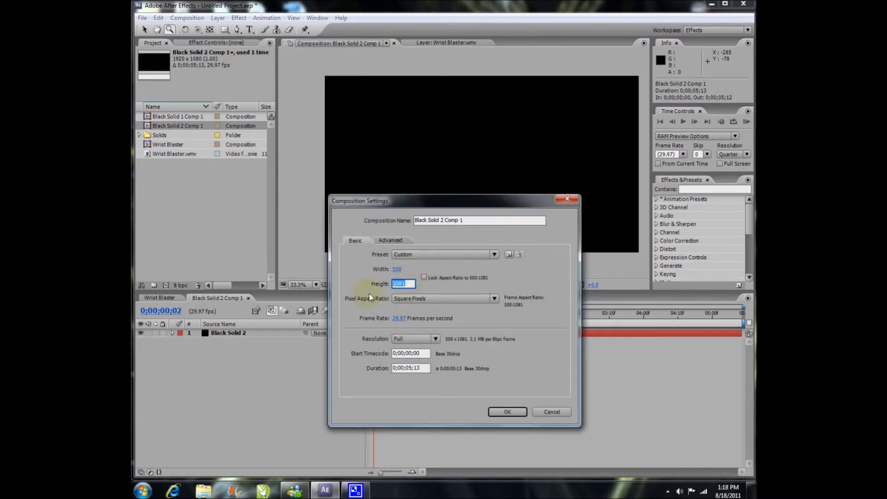
{"action": "type", "text": "500"}
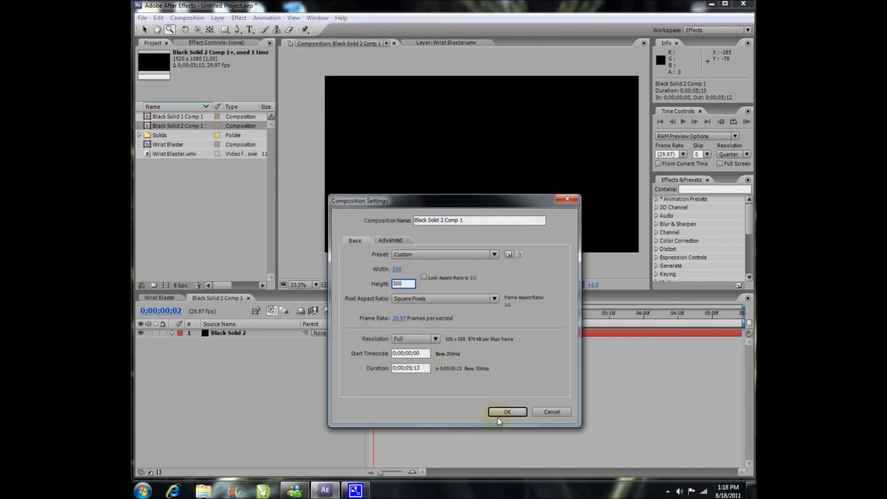
{"action": "left_click", "coordinate": [506, 410]}
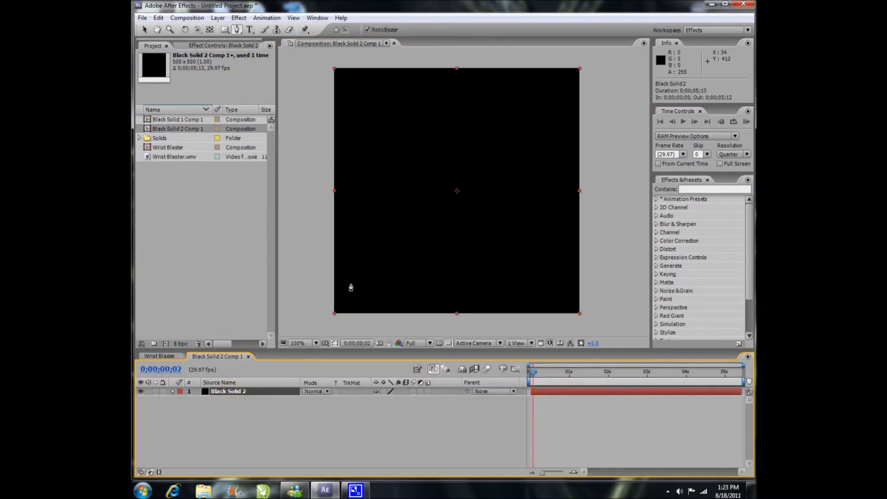
Draw a closed five-point RotoBezier mask on the black solid, with an arched top and a flat base
{"action": "left_click", "coordinate": [345, 304]}
{"action": "left_click_drag", "start_coordinate": [407, 115], "coordinate": [376, 128]}
{"action": "left_click", "coordinate": [478, 100]}
{"action": "left_click", "coordinate": [557, 134]}
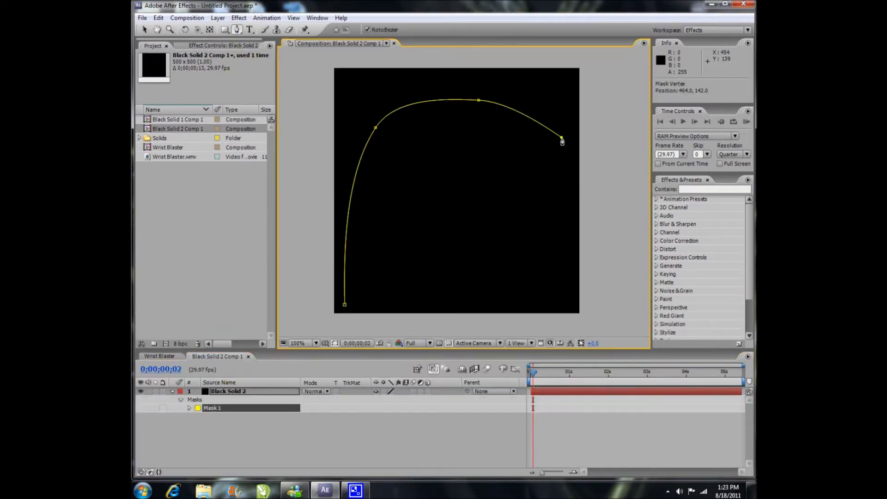
{"action": "left_click", "coordinate": [569, 303]}
{"action": "left_click", "coordinate": [345, 304]}
Reshape the mask into a symmetrical dome with square bottom corners that nearly fills the solid, and check it in the Wrist Blaster composition
{"action": "key", "text": "v"}
{"action": "left_click_drag", "start_coordinate": [479, 100], "coordinate": [466, 85]}
{"action": "left_click_drag", "start_coordinate": [376, 128], "coordinate": [367, 124]}
{"action": "left_click_drag", "start_coordinate": [557, 134], "coordinate": [548, 123]}
{"action": "left_click_drag", "start_coordinate": [466, 85], "coordinate": [463, 79]}
{"action": "left_click_drag", "start_coordinate": [237, 30], "coordinate": [271, 59]}
{"action": "left_click", "coordinate": [345, 305]}
{"action": "left_click", "coordinate": [569, 304]}
{"action": "key", "text": "v"}
{"action": "left_click_drag", "start_coordinate": [569, 305], "coordinate": [573, 308]}
{"action": "left_click_drag", "start_coordinate": [345, 305], "coordinate": [340, 307]}
{"action": "left_click_drag", "start_coordinate": [367, 124], "coordinate": [357, 124]}
{"action": "left_click_drag", "start_coordinate": [549, 123], "coordinate": [560, 125]}
{"action": "left_click_drag", "start_coordinate": [462, 79], "coordinate": [456, 71]}
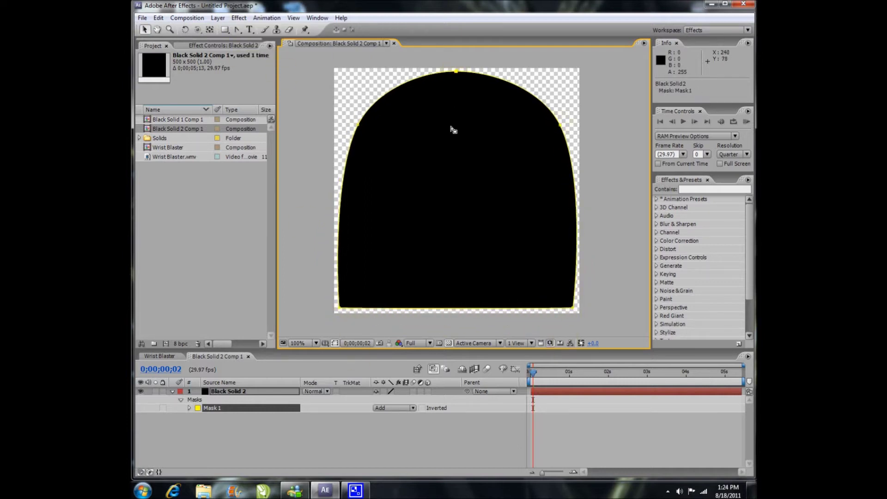
{"action": "left_click", "coordinate": [167, 356]}
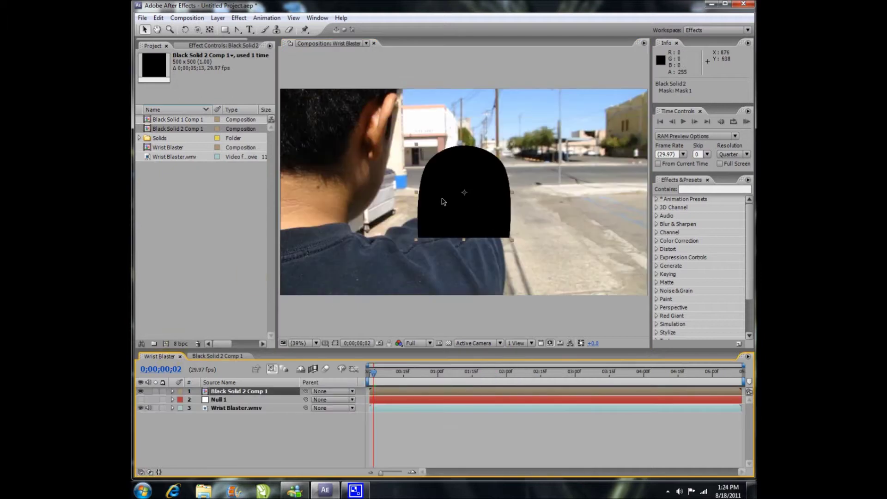
Apply Fractal Noise to the masked solid in Black Solid 2 Comp 1, with contrast 347 and brightness 10
{"action": "left_click", "coordinate": [217, 356]}
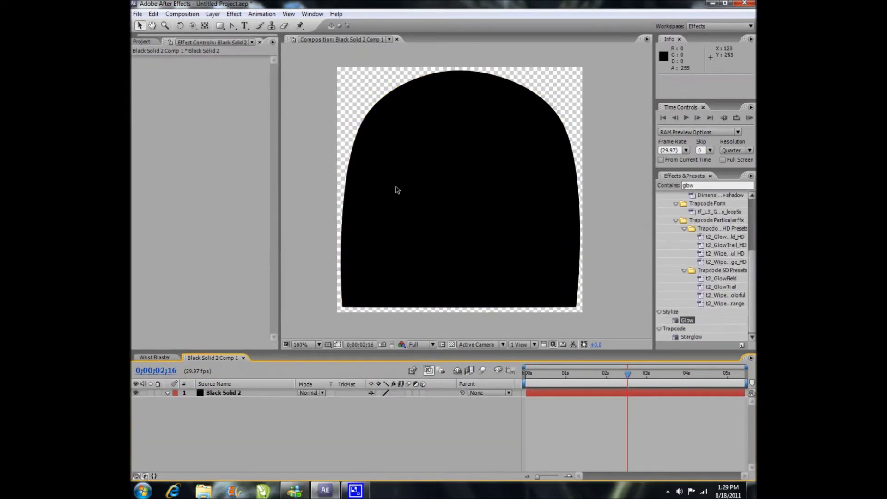
{"action": "left_click", "coordinate": [698, 185]}
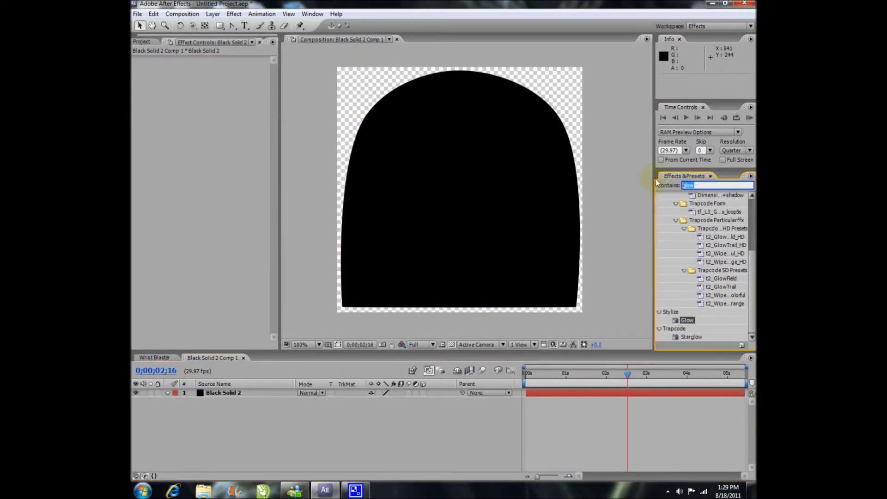
{"action": "type", "text": "fractal no"}
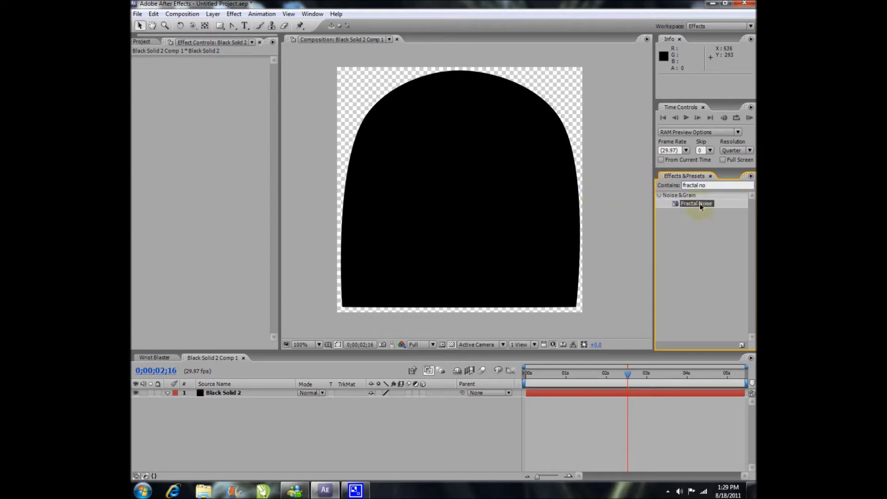
{"action": "left_click_drag", "start_coordinate": [699, 204], "coordinate": [465, 228]}
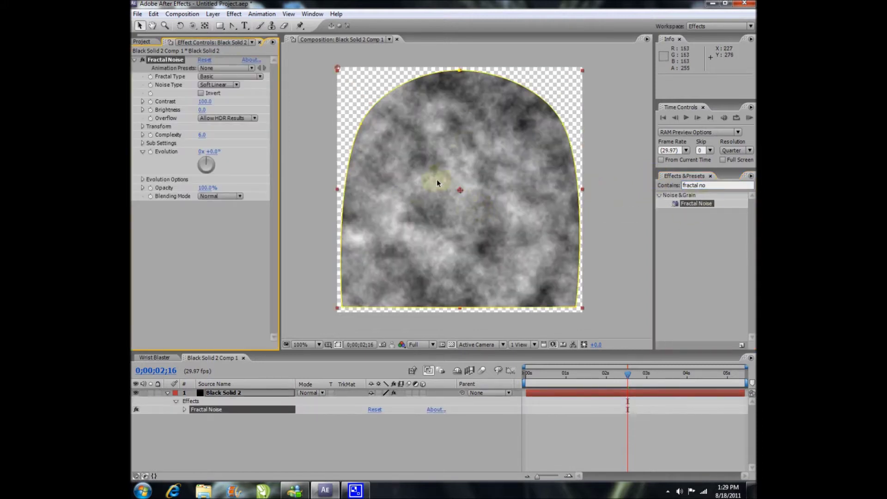
{"action": "mouse_move", "coordinate": [204, 102]}
{"action": "left_mouse_down"}
{"action": "mouse_move", "coordinate": [295, 102]}
{"action": "mouse_move", "coordinate": [202, 113]}
{"action": "left_mouse_up"}
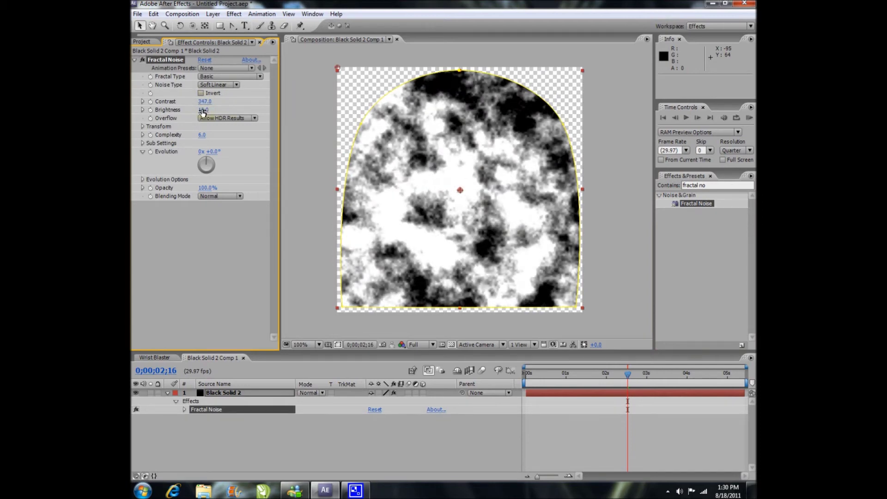
Keyframe the Fractal Noise Evolution on Black Solid 2 from 1x+183° at 0;00;00;00 to 0x+0° at 0;00;05;12
{"action": "left_click_drag", "start_coordinate": [628, 373], "coordinate": [534, 392]}
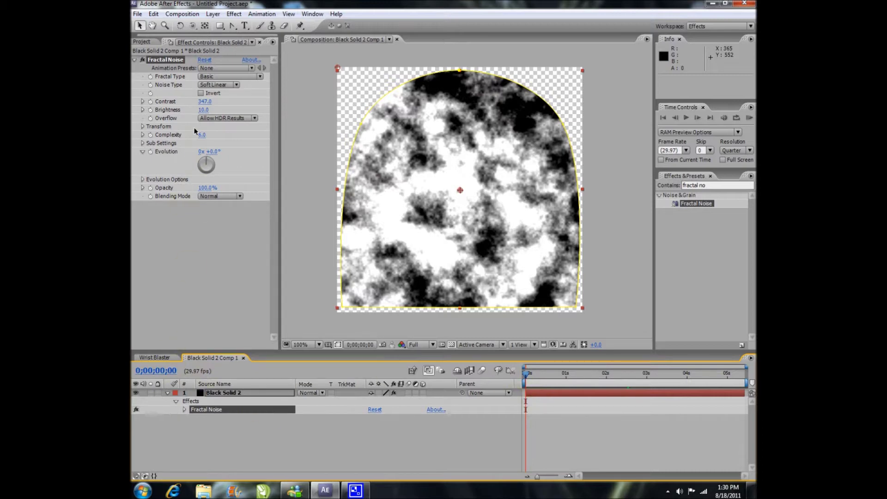
{"action": "left_click", "coordinate": [150, 153]}
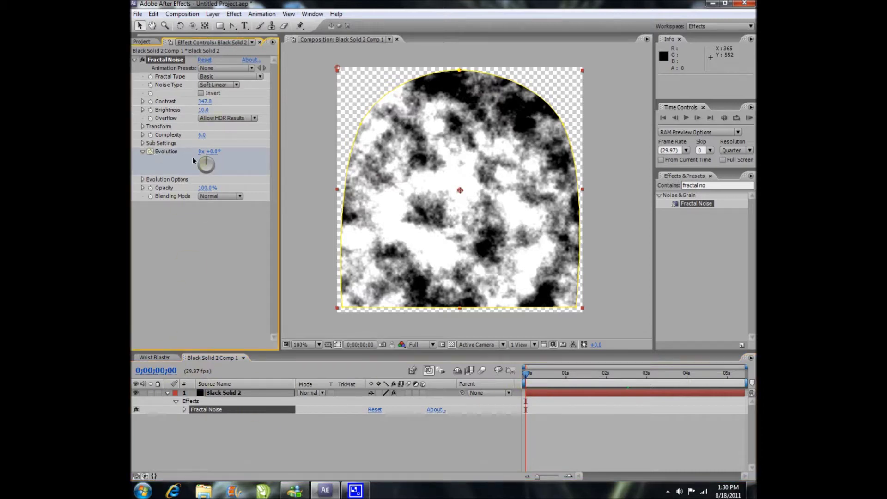
{"action": "left_click_drag", "start_coordinate": [529, 380], "coordinate": [743, 375]}
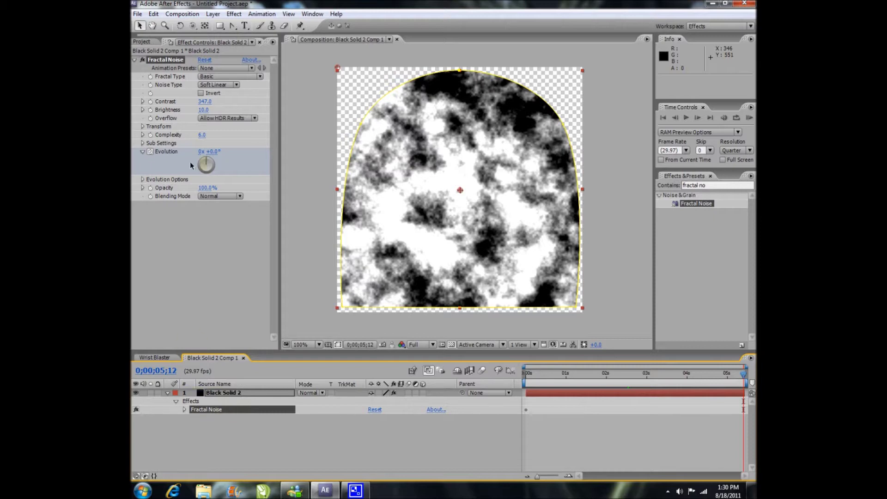
{"action": "left_click_drag", "start_coordinate": [214, 154], "coordinate": [342, 154]}
{"action": "left_click", "coordinate": [220, 275]}
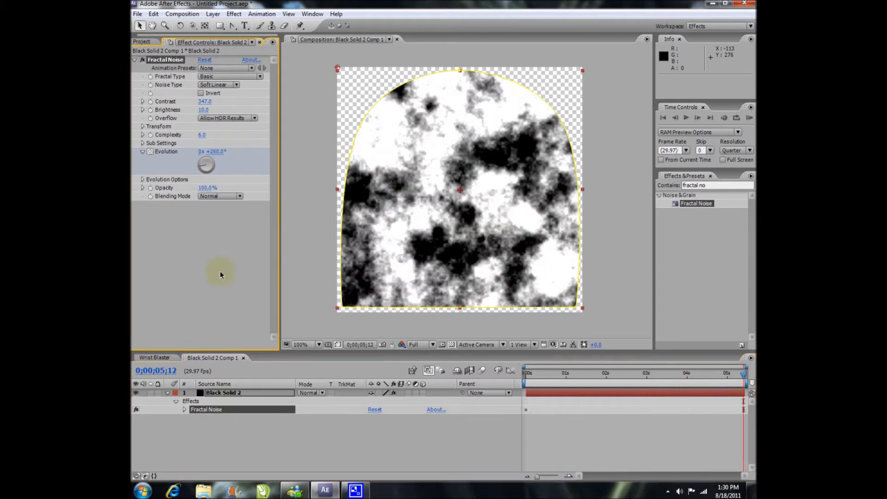
{"action": "key", "text": "u"}
{"action": "left_click", "coordinate": [143, 410]}
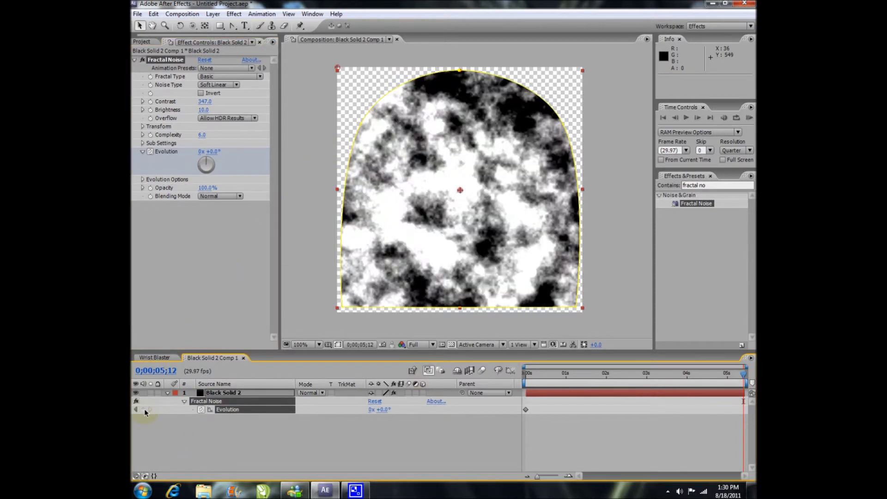
{"action": "left_click_drag", "start_coordinate": [744, 377], "coordinate": [526, 385]}
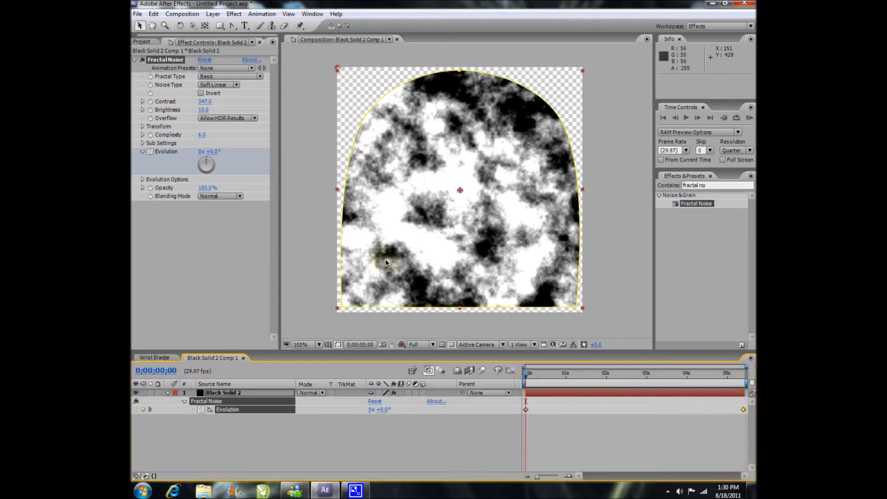
{"action": "left_click_drag", "start_coordinate": [212, 154], "coordinate": [320, 211]}
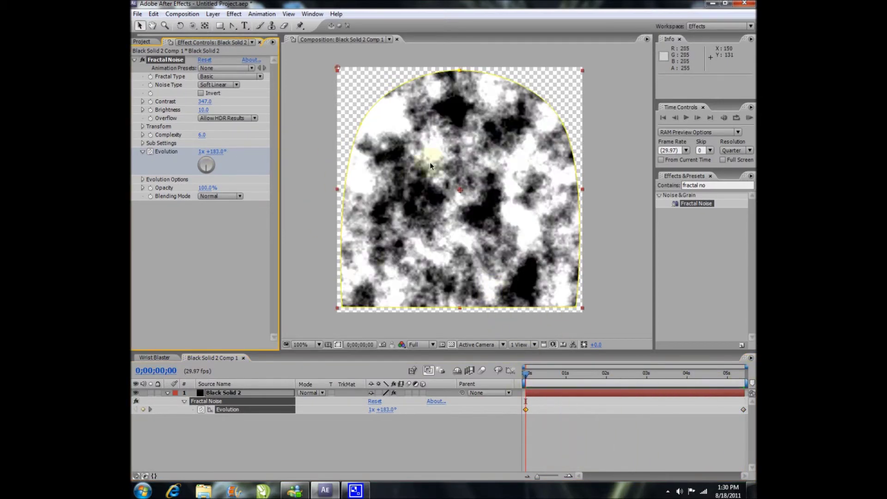
Preview the noise screen in the Wrist Blaster composition and set the Black Solid 2 Comp 1 layer's blending mode to Lighten
{"action": "left_click", "coordinate": [155, 358]}
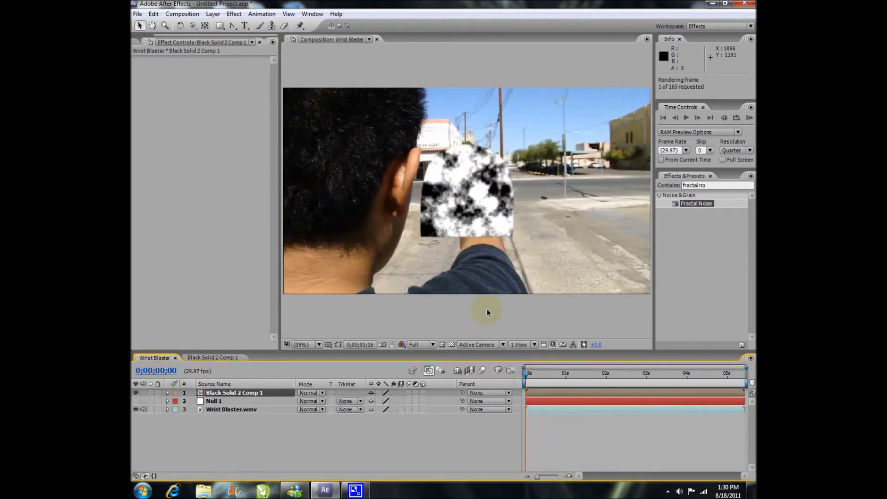
{"action": "key", "text": "space"}
{"action": "mouse_move", "coordinate": [526, 374]}
{"action": "left_mouse_down"}
{"action": "mouse_move", "coordinate": [602, 372]}
{"action": "mouse_move", "coordinate": [521, 377]}
{"action": "left_mouse_up"}
{"action": "left_click_drag", "start_coordinate": [711, 185], "coordinate": [668, 185]}
{"action": "left_click", "coordinate": [257, 433]}
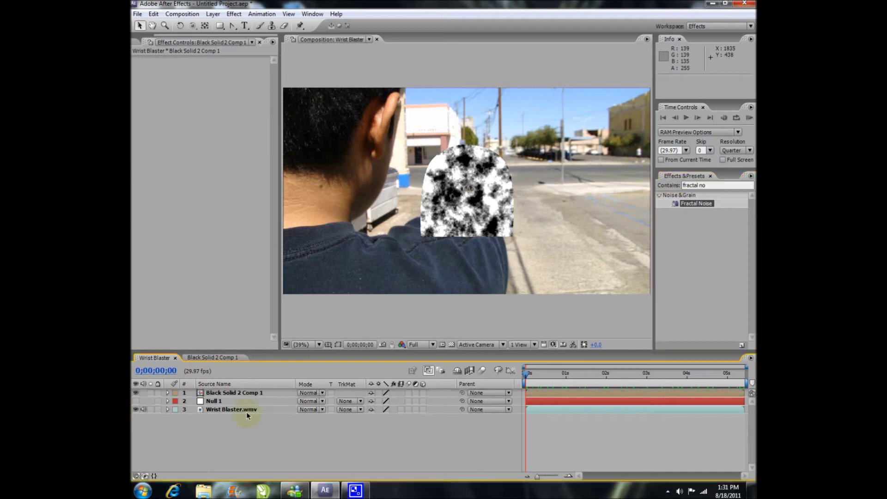
{"action": "left_click", "coordinate": [322, 394]}
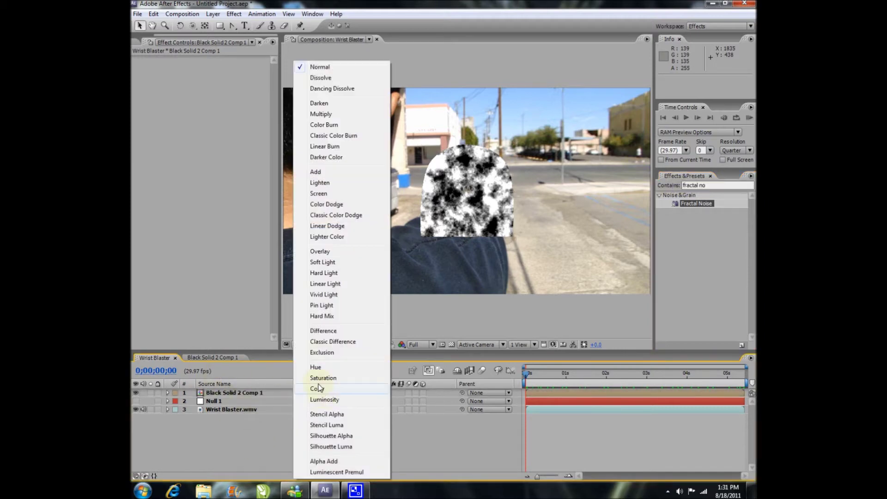
{"action": "left_click", "coordinate": [329, 184]}
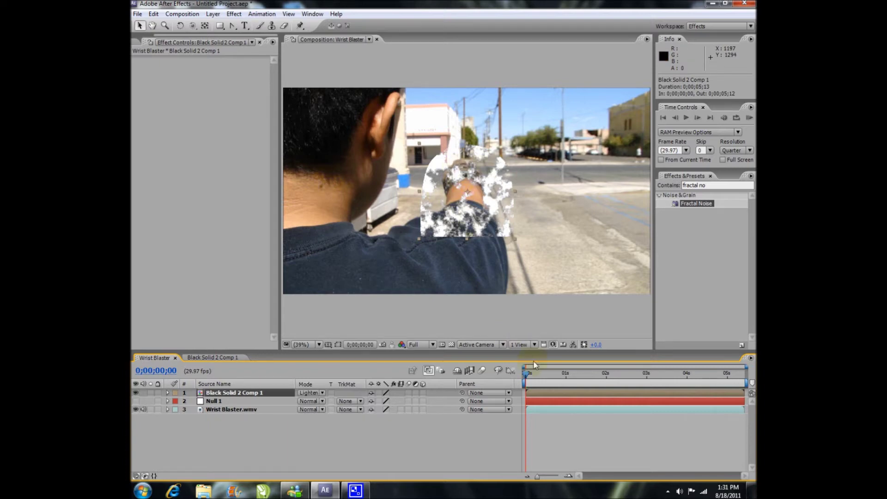
{"action": "mouse_move", "coordinate": [537, 380]}
{"action": "left_mouse_down"}
{"action": "mouse_move", "coordinate": [696, 374]}
{"action": "mouse_move", "coordinate": [526, 375]}
{"action": "left_mouse_up"}
Find the Stylize Glow effect and apply it to the Black Solid 2 Comp 1 layer
{"action": "left_click_drag", "start_coordinate": [713, 185], "coordinate": [660, 192]}
{"action": "type", "text": "gl"}
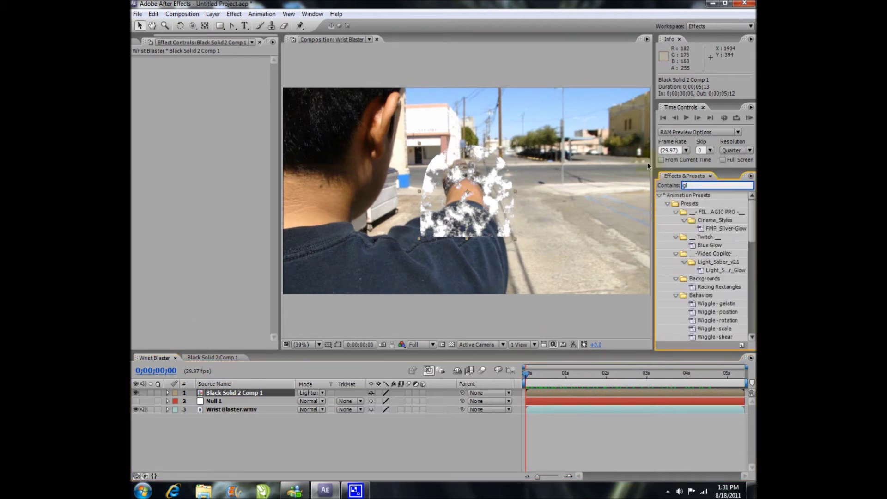
{"action": "type", "text": "ow"}
{"action": "scroll", "coordinate": [730, 244], "scroll_direction": "down", "scroll_amount": 4}
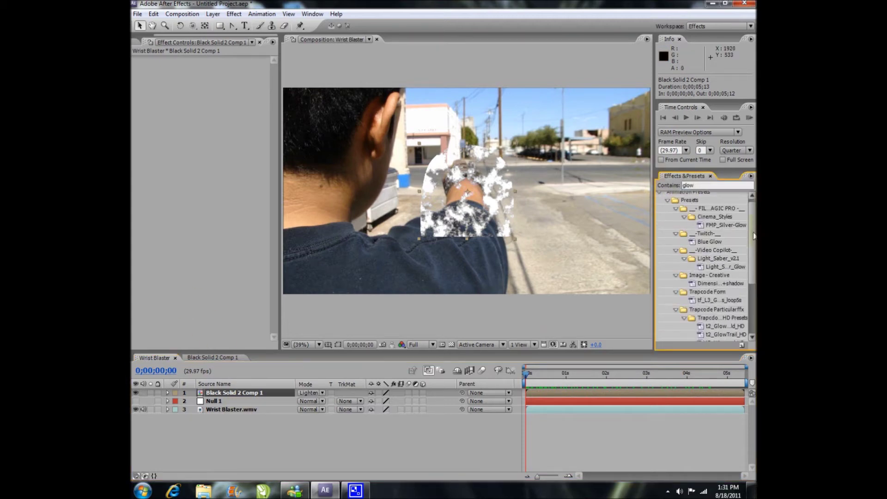
{"action": "left_click_drag", "start_coordinate": [693, 321], "coordinate": [469, 188]}
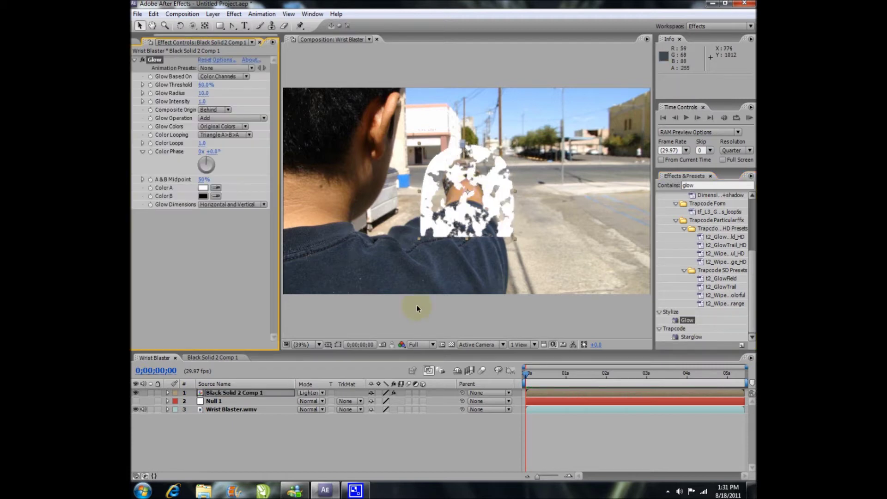
Set the glow to A & B Colors with blue Color A and cyan Color B, threshold 12.5%, radius 51 and intensity 0.5
{"action": "left_click", "coordinate": [210, 126]}
{"action": "left_click", "coordinate": [214, 139]}
{"action": "left_click", "coordinate": [204, 188]}
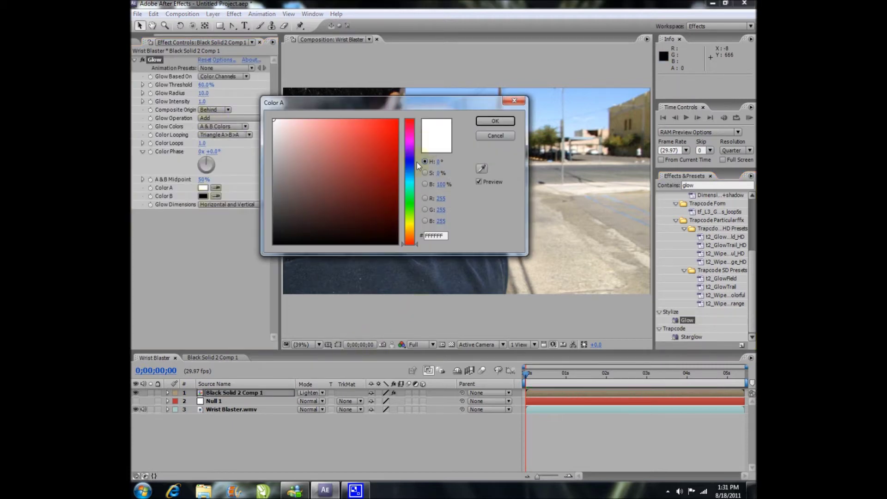
{"action": "left_click", "coordinate": [410, 167]}
{"action": "left_click", "coordinate": [396, 121]}
{"action": "left_click_drag", "start_coordinate": [410, 167], "coordinate": [410, 174]}
{"action": "left_click", "coordinate": [495, 122]}
{"action": "left_click", "coordinate": [204, 196]}
{"action": "left_click", "coordinate": [410, 179]}
{"action": "left_click", "coordinate": [397, 121]}
{"action": "left_click", "coordinate": [494, 121]}
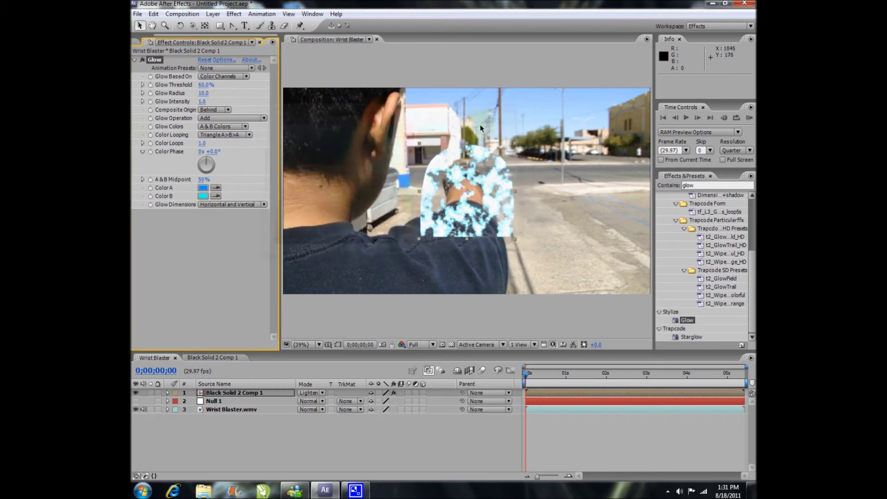
{"action": "left_click_drag", "start_coordinate": [206, 86], "coordinate": [171, 112]}
{"action": "mouse_move", "coordinate": [201, 84]}
{"action": "left_mouse_down"}
{"action": "mouse_move", "coordinate": [214, 85]}
{"action": "mouse_move", "coordinate": [190, 94]}
{"action": "left_mouse_up"}
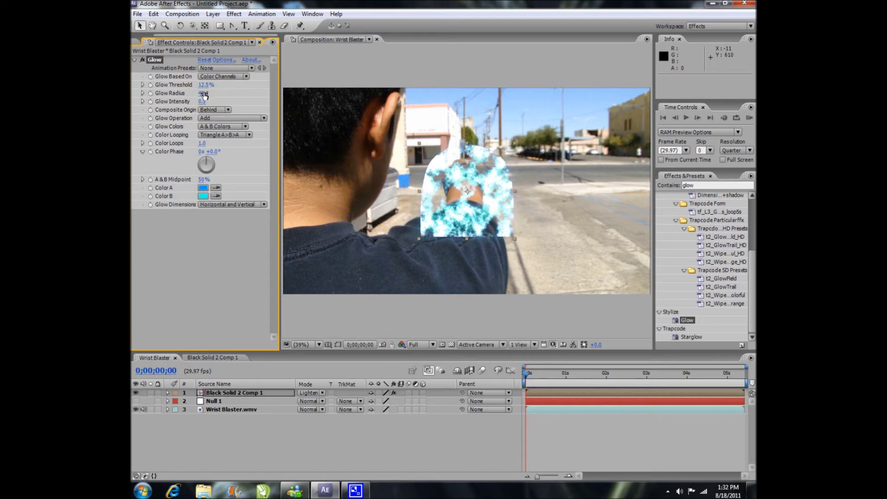
Feather the dome mask on Black Solid 2 inside the pre-composition and check it in the Wrist Blaster composition
{"action": "left_click", "coordinate": [210, 358]}
{"action": "left_click", "coordinate": [168, 394]}
{"action": "key", "text": "m"}
{"action": "key", "text": "m"}
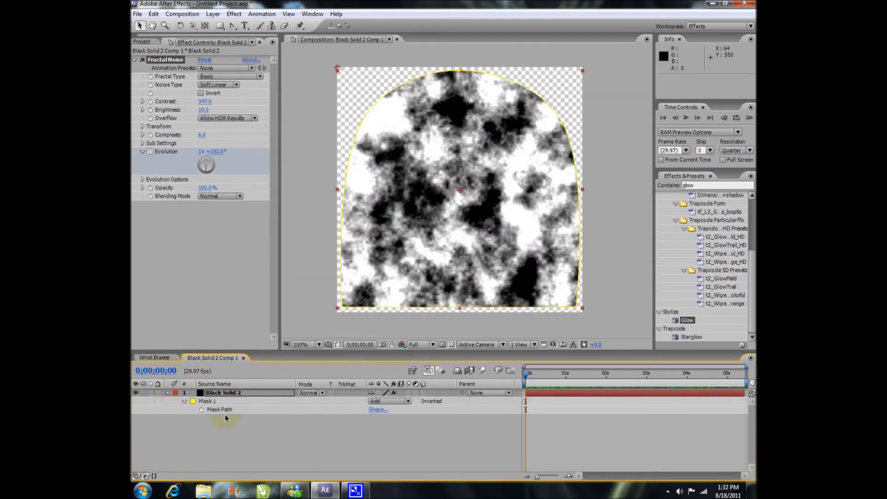
{"action": "left_click_drag", "start_coordinate": [392, 418], "coordinate": [406, 418]}
{"action": "left_click", "coordinate": [155, 358]}
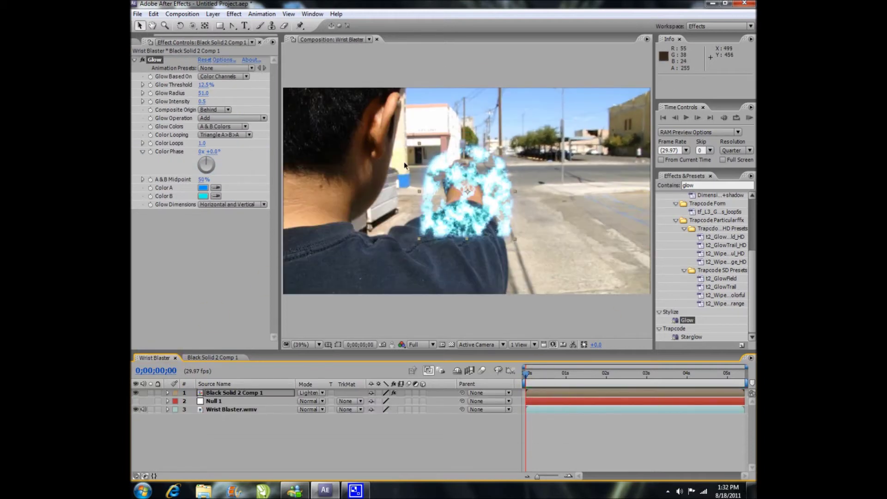
Fit the glowing screen above the glove on the first frame, with scale about 67%, rotation -3° and position about 940, 286
{"action": "left_click_drag", "start_coordinate": [527, 373], "coordinate": [503, 334]}
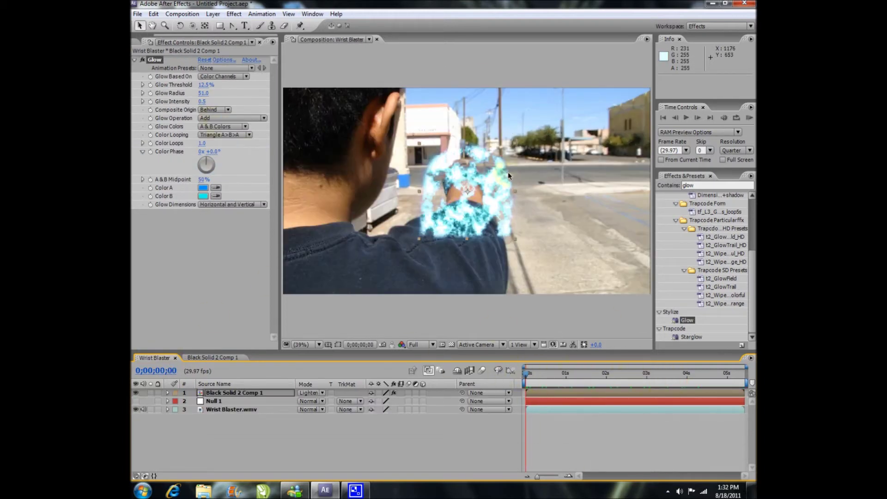
{"action": "left_click_drag", "start_coordinate": [467, 185], "coordinate": [471, 147]}
{"action": "left_click_drag", "start_coordinate": [519, 106], "coordinate": [507, 120]}
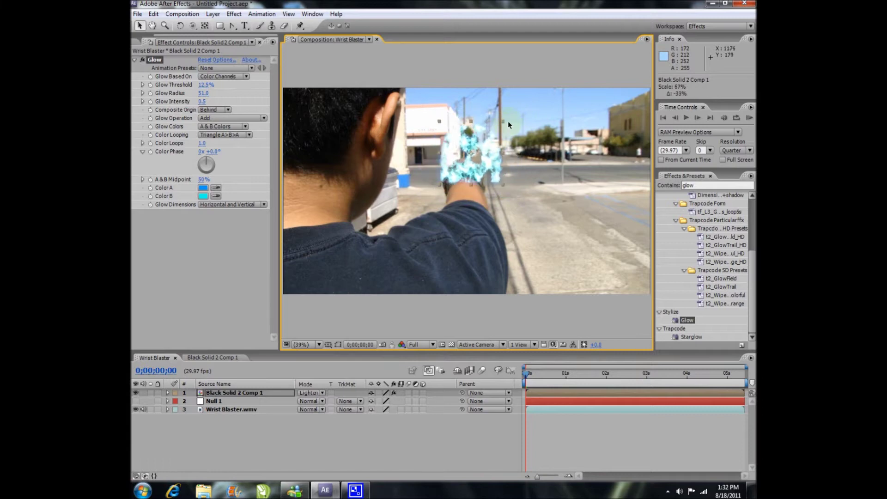
{"action": "left_click_drag", "start_coordinate": [470, 154], "coordinate": [467, 139]}
{"action": "key", "text": "r"}
{"action": "left_click_drag", "start_coordinate": [384, 401], "coordinate": [383, 402]}
{"action": "left_click_drag", "start_coordinate": [476, 147], "coordinate": [472, 156]}
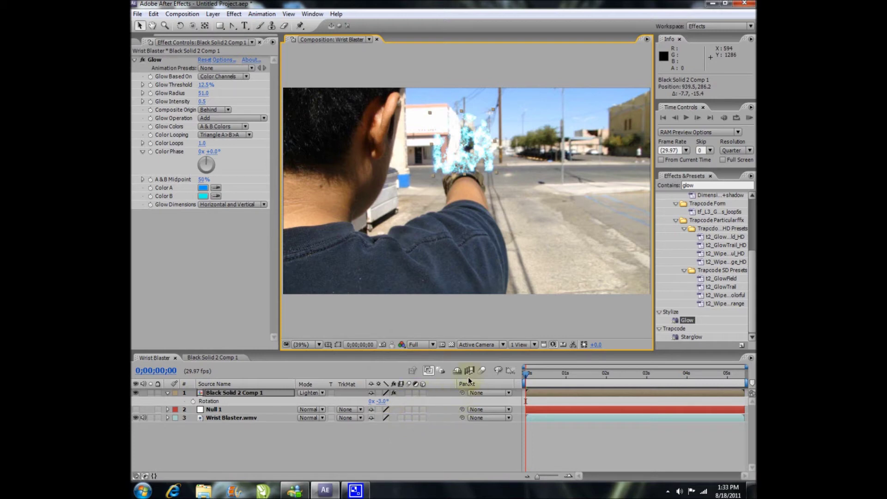
Parent the Black Solid 2 Comp 1 layer to Null 1 and play a RAM preview of the tracked screen
{"action": "left_click_drag", "start_coordinate": [462, 393], "coordinate": [218, 410]}
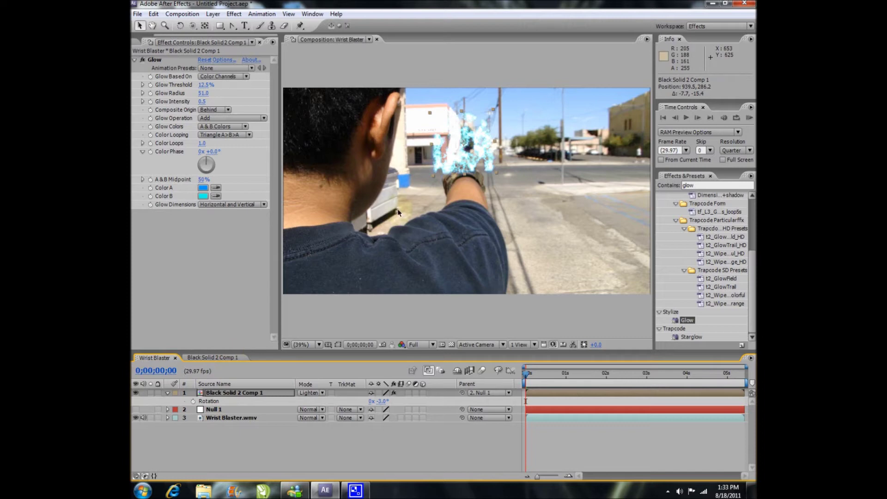
{"action": "left_click_drag", "start_coordinate": [529, 375], "coordinate": [491, 373]}
{"action": "key", "text": "KP_0"}
{"action": "key", "text": "KP_0"}
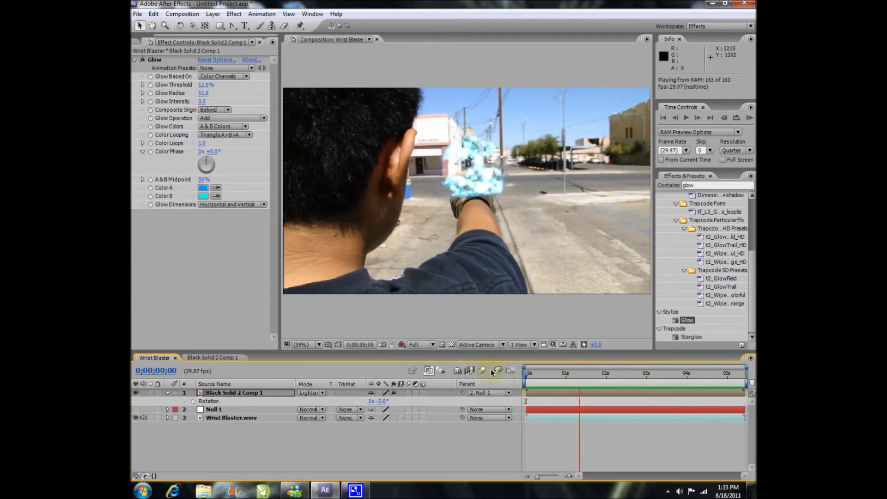
{"action": "key", "text": "KP_0"}
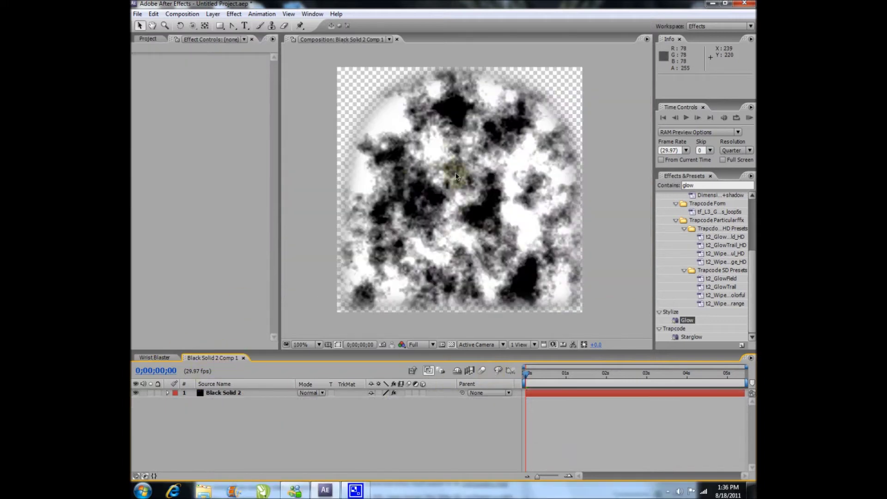
Create a new white solid above Black Solid 2 in the Black Solid 2 Comp 1 composition
{"action": "left_click", "coordinate": [212, 14]}
{"action": "mouse_move", "coordinate": [344, 26]}
{"action": "left_click", "coordinate": [369, 36]}
{"action": "left_click", "coordinate": [402, 254]}
{"action": "left_click", "coordinate": [275, 120]}
{"action": "left_click", "coordinate": [495, 122]}
{"action": "left_click", "coordinate": [462, 278]}
Mask the white solid with a three-point shape and convert its curved points to corners to form a right-pointing triangle
{"action": "left_click", "coordinate": [233, 25]}
{"action": "left_click", "coordinate": [366, 96]}
{"action": "left_click", "coordinate": [542, 191]}
{"action": "left_click", "coordinate": [370, 279]}
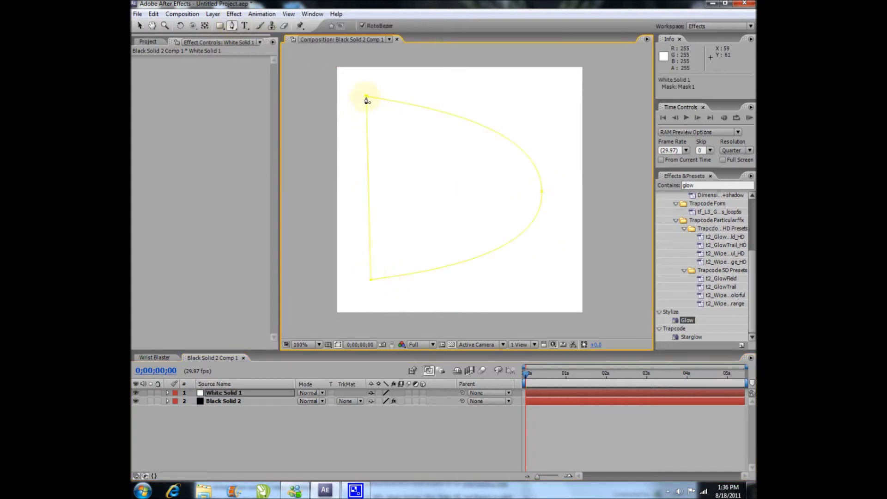
{"action": "left_click", "coordinate": [366, 96]}
{"action": "double_click", "coordinate": [366, 109]}
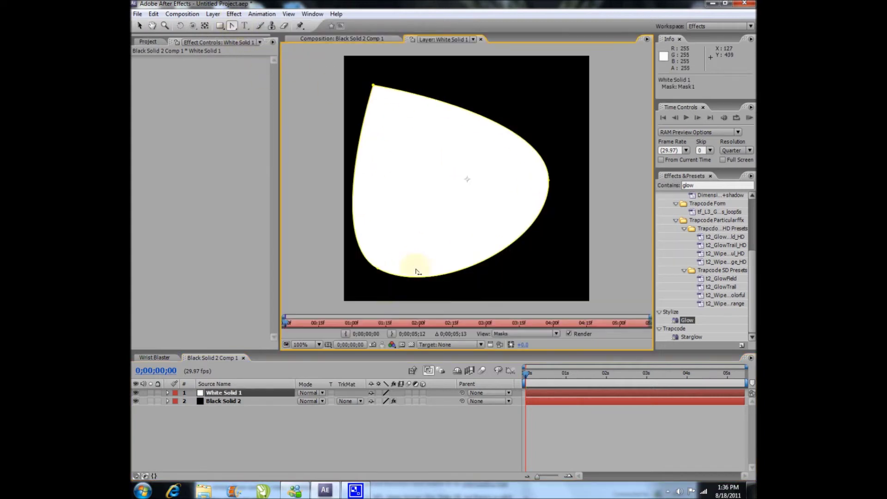
{"action": "left_click", "coordinate": [482, 40]}
{"action": "left_click", "coordinate": [542, 191]}
{"action": "left_click", "coordinate": [370, 279]}
Scale the white triangle to 14% and move it to the upper left of the noise dome at 121, 131
{"action": "key", "text": "v"}
{"action": "key", "text": "s"}
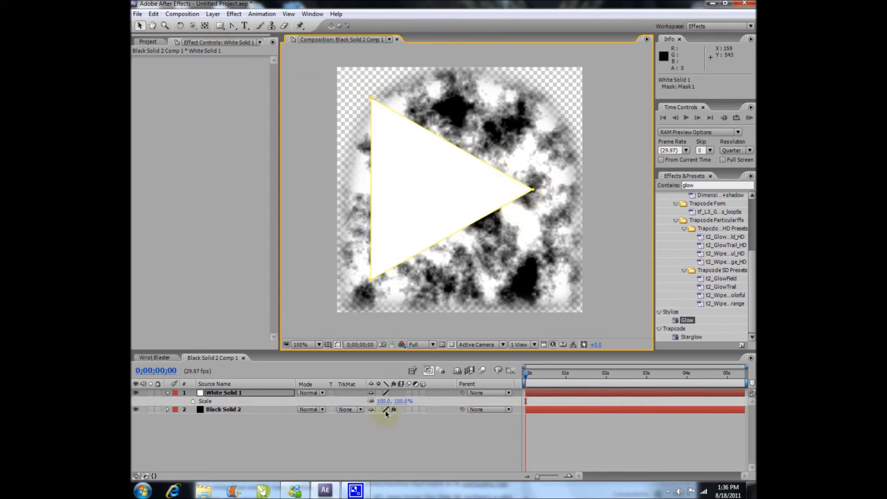
{"action": "left_click_drag", "start_coordinate": [384, 402], "coordinate": [339, 402]}
{"action": "left_click_drag", "start_coordinate": [456, 193], "coordinate": [403, 137]}
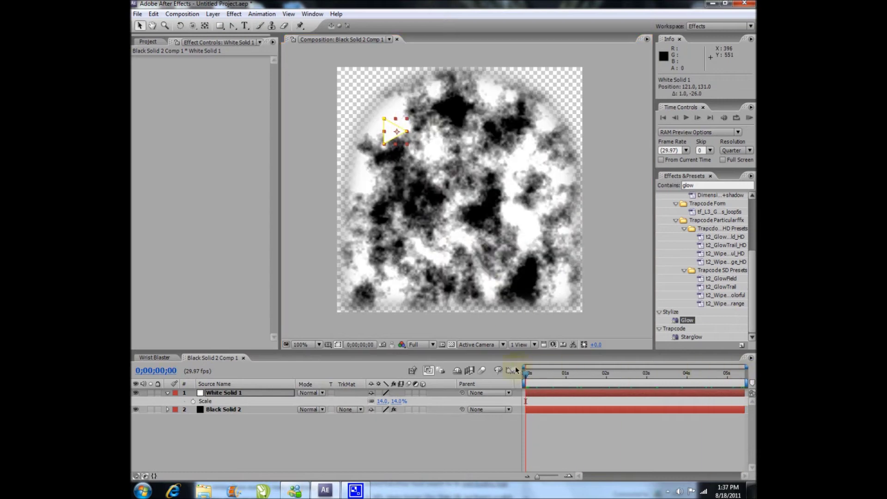
Animate the triangle moving up and down the dome's left side with position keyframes from 0;00;00;00 to 0;00;05;12
{"action": "key", "text": "alt+shift+p"}
{"action": "left_click_drag", "start_coordinate": [528, 376], "coordinate": [537, 377]}
{"action": "left_click_drag", "start_coordinate": [399, 134], "coordinate": [397, 268]}
{"action": "left_click_drag", "start_coordinate": [537, 375], "coordinate": [549, 375]}
{"action": "left_click_drag", "start_coordinate": [397, 268], "coordinate": [398, 229]}
{"action": "left_click_drag", "start_coordinate": [549, 375], "coordinate": [558, 375]}
{"action": "left_click_drag", "start_coordinate": [399, 229], "coordinate": [395, 174]}
{"action": "left_click", "coordinate": [575, 376]}
{"action": "left_click", "coordinate": [599, 375]}
{"action": "mouse_move", "coordinate": [395, 174]}
{"action": "left_mouse_down"}
{"action": "mouse_move", "coordinate": [396, 260]}
{"action": "mouse_move", "coordinate": [397, 144]}
{"action": "mouse_move", "coordinate": [396, 266]}
{"action": "mouse_move", "coordinate": [396, 152]}
{"action": "mouse_move", "coordinate": [396, 188]}
{"action": "mouse_move", "coordinate": [396, 164]}
{"action": "left_mouse_up"}
{"action": "left_click", "coordinate": [617, 376]}
{"action": "left_click", "coordinate": [630, 375]}
{"action": "left_click", "coordinate": [639, 375]}
{"action": "left_click", "coordinate": [655, 376]}
{"action": "left_click", "coordinate": [671, 375]}
{"action": "left_click", "coordinate": [691, 375]}
{"action": "left_click", "coordinate": [711, 376]}
{"action": "left_click", "coordinate": [725, 375]}
{"action": "left_click", "coordinate": [744, 375]}
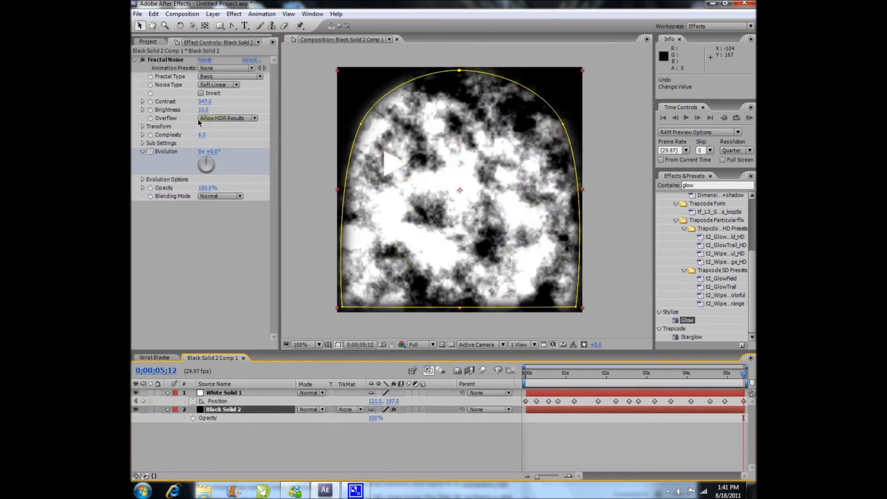
Darken the fractal noise on Black Solid 2 by lowering its brightness and contrast
{"action": "mouse_move", "coordinate": [199, 111]}
{"action": "left_mouse_down"}
{"action": "mouse_move", "coordinate": [225, 105]}
{"action": "mouse_move", "coordinate": [202, 112]}
{"action": "left_mouse_up"}
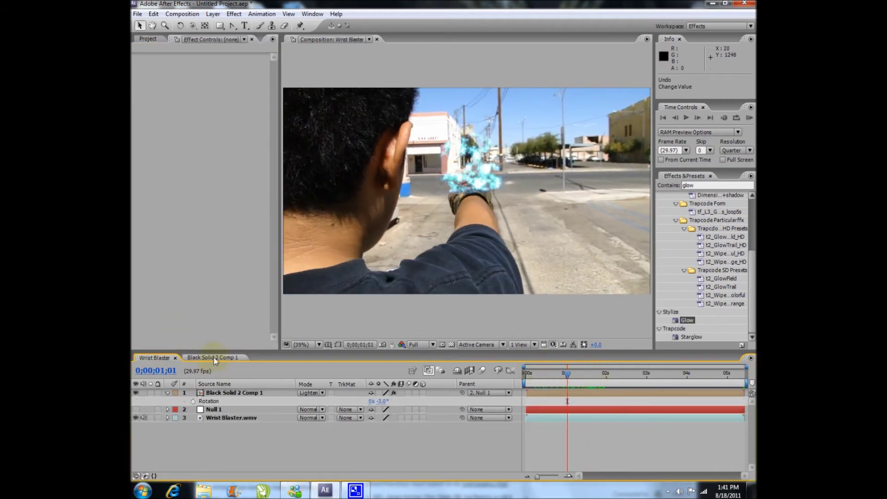
Add a second white solid on top of the layers in the Black Solid 2 Comp 1 composition
{"action": "left_click", "coordinate": [213, 358]}
{"action": "left_click", "coordinate": [213, 14]}
{"action": "mouse_move", "coordinate": [241, 18]}
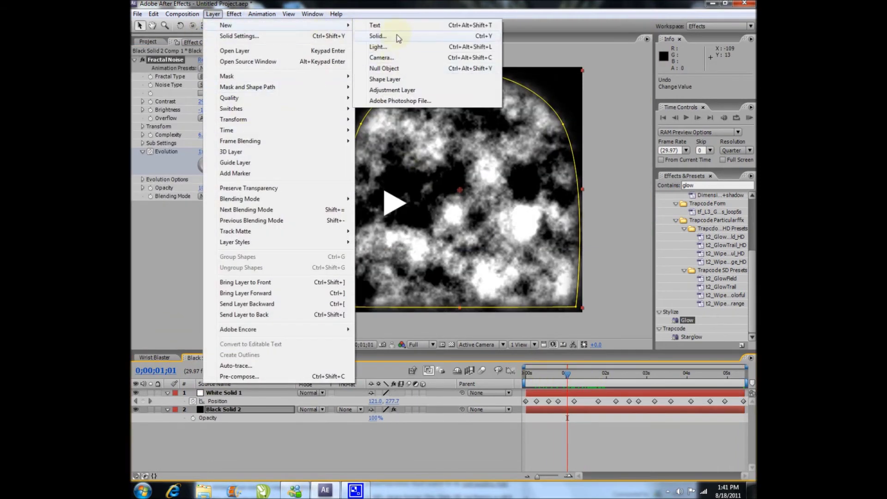
{"action": "left_click", "coordinate": [396, 34]}
{"action": "key", "text": "Return"}
Mask the new white solid with a tall rectangle and narrow it into a thin vertical line just right of the triangle
{"action": "left_click", "coordinate": [220, 25]}
{"action": "left_click_drag", "start_coordinate": [392, 83], "coordinate": [430, 310]}
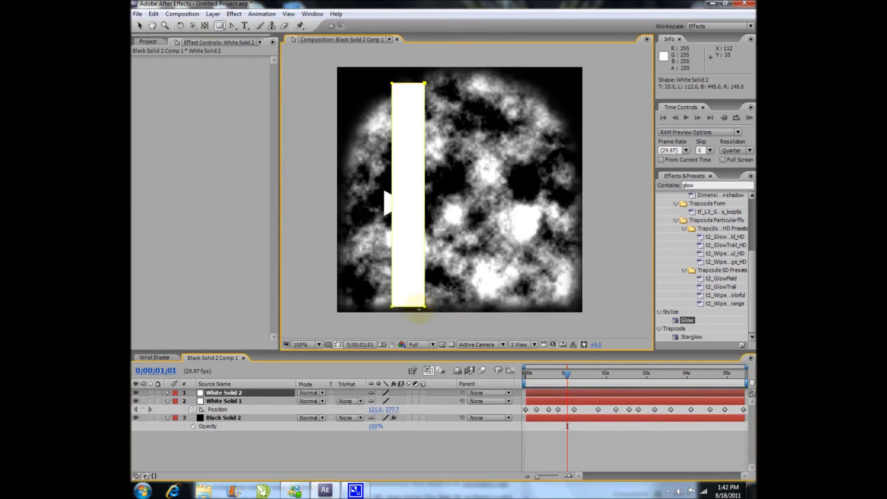
{"action": "left_click_drag", "start_coordinate": [394, 193], "coordinate": [413, 192]}
{"action": "double_click", "coordinate": [444, 164]}
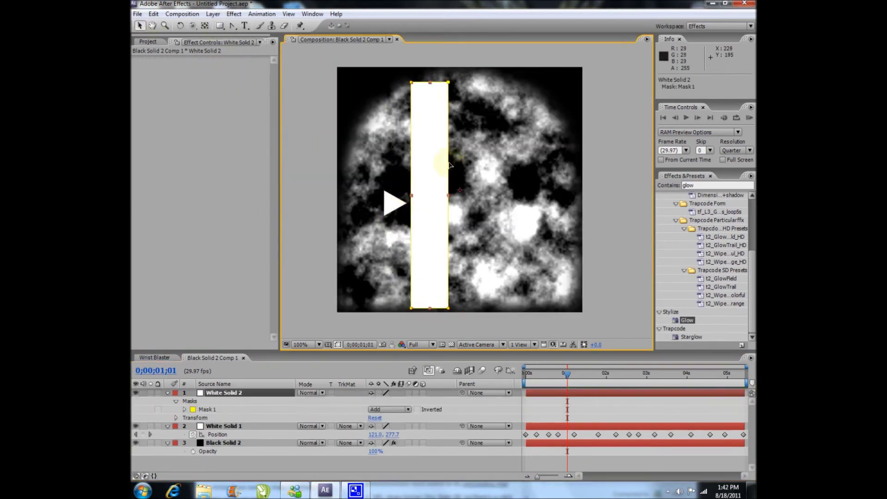
{"action": "left_click_drag", "start_coordinate": [455, 112], "coordinate": [423, 112]}
{"action": "left_click", "coordinate": [480, 39]}
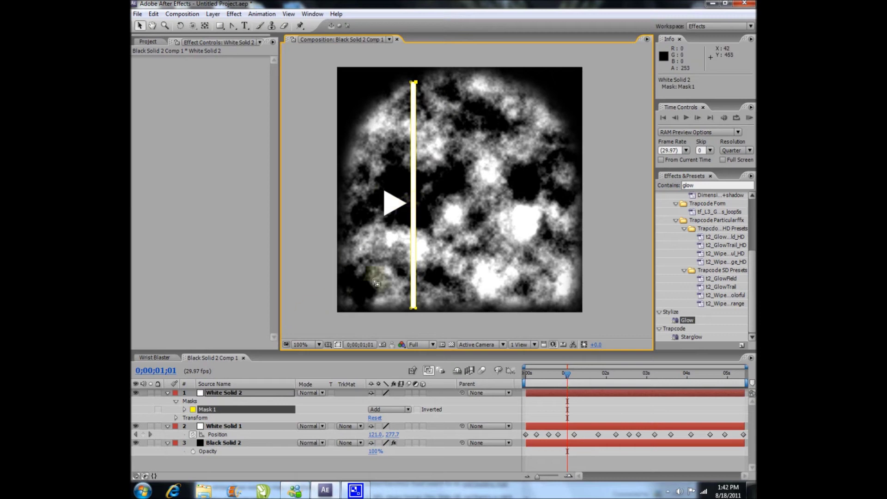
Add a new 500 x 500 pixel white solid on top of the layers in the Black Solid 2 Comp 1 composition
{"action": "left_click", "coordinate": [170, 355]}
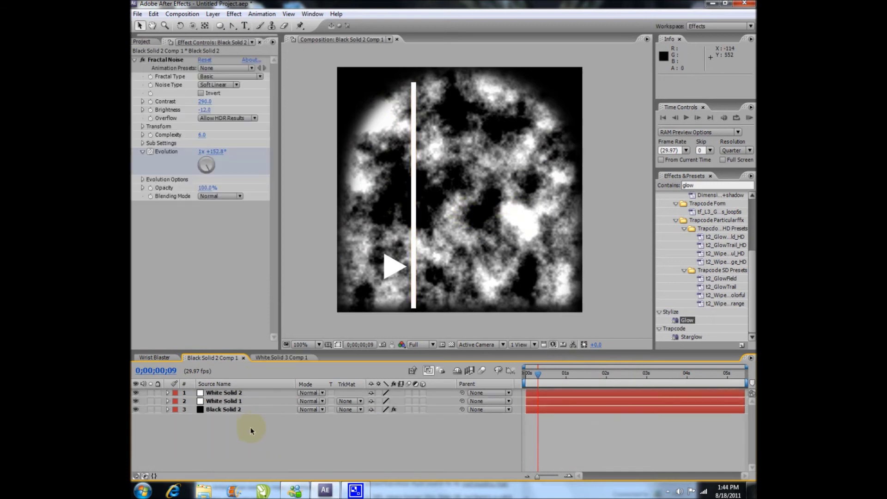
{"action": "left_click", "coordinate": [213, 13]}
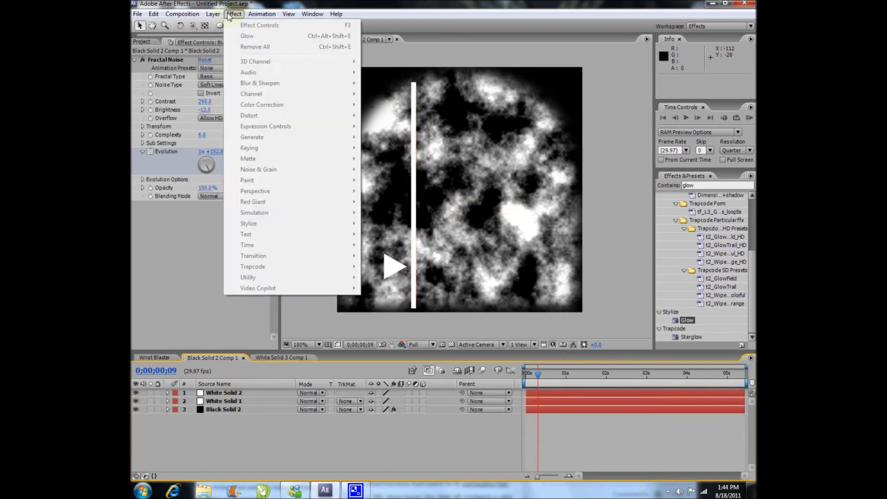
{"action": "mouse_move", "coordinate": [323, 25]}
{"action": "left_click", "coordinate": [386, 39]}
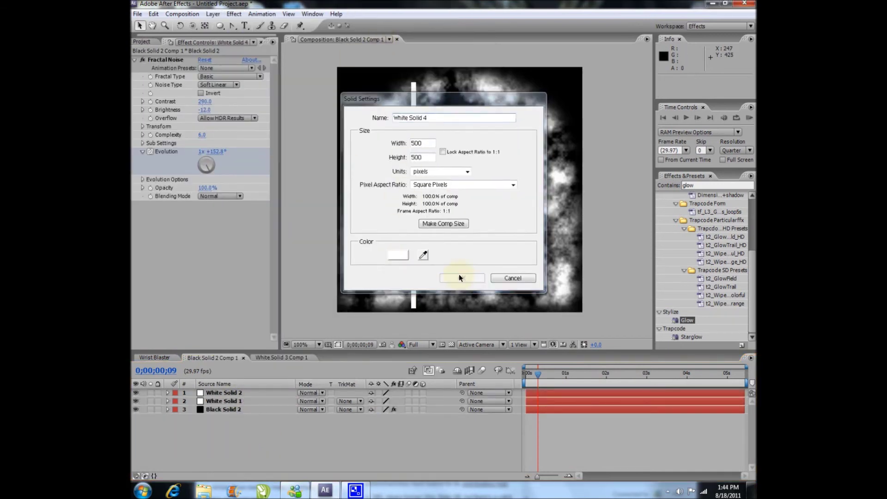
{"action": "left_click", "coordinate": [460, 279]}
Pre-compose White Solid 4 into its own composition and open that composition
{"action": "left_click", "coordinate": [213, 15]}
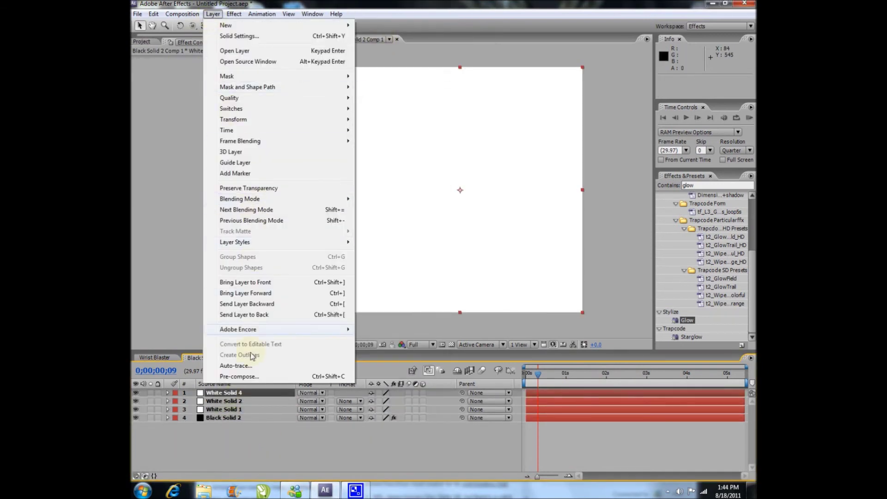
{"action": "left_click", "coordinate": [239, 377]}
{"action": "left_click", "coordinate": [475, 239]}
{"action": "double_click", "coordinate": [229, 395]}
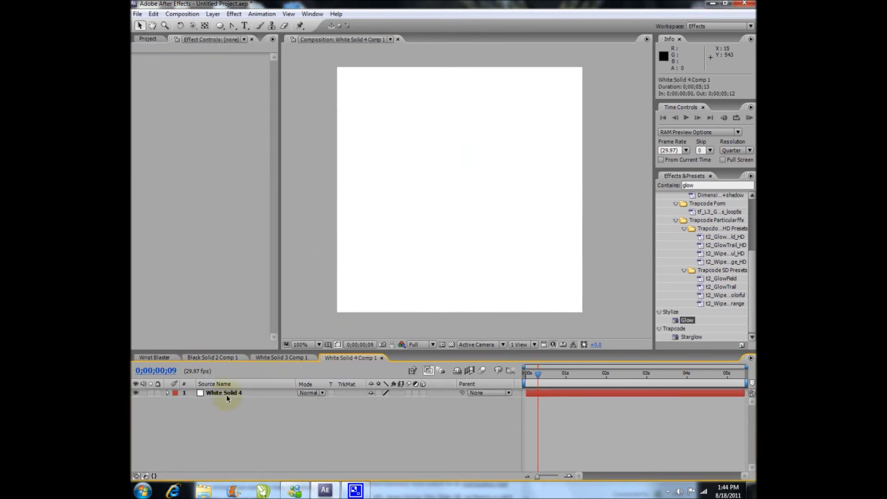
Mask White Solid 4 with a full-size circle and turn on the transparency grid
{"action": "left_click", "coordinate": [220, 26]}
{"action": "left_click", "coordinate": [261, 47]}
{"action": "double_click", "coordinate": [220, 26]}
{"action": "left_click", "coordinate": [452, 344]}
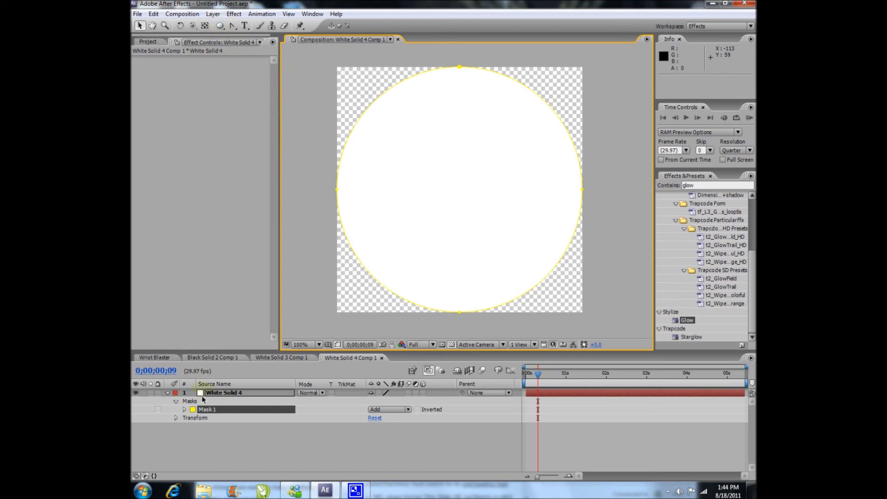
{"action": "left_click", "coordinate": [184, 409]}
{"action": "left_click", "coordinate": [139, 26]}
{"action": "left_click", "coordinate": [184, 409]}
{"action": "left_click", "coordinate": [184, 409]}
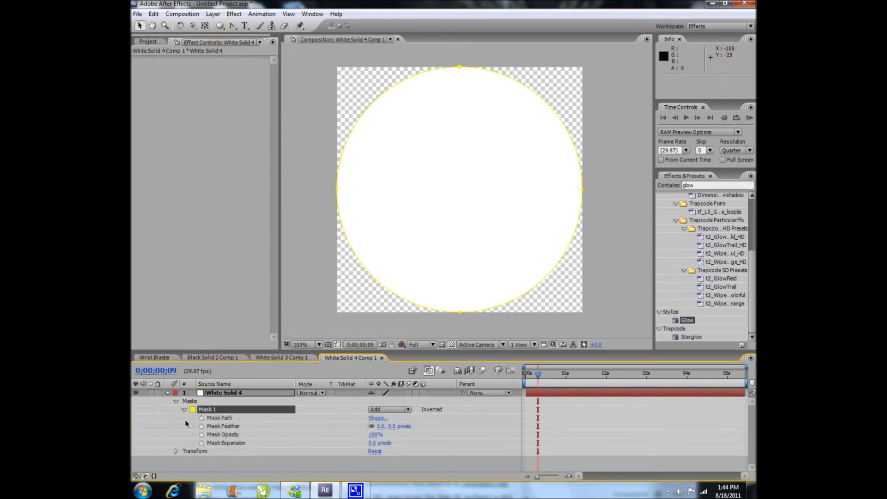
Add a second full-size circular mask set to Subtract with a mask expansion of -40 pixels to form a ring
{"action": "left_click", "coordinate": [184, 409]}
{"action": "double_click", "coordinate": [221, 26]}
{"action": "left_click", "coordinate": [184, 419]}
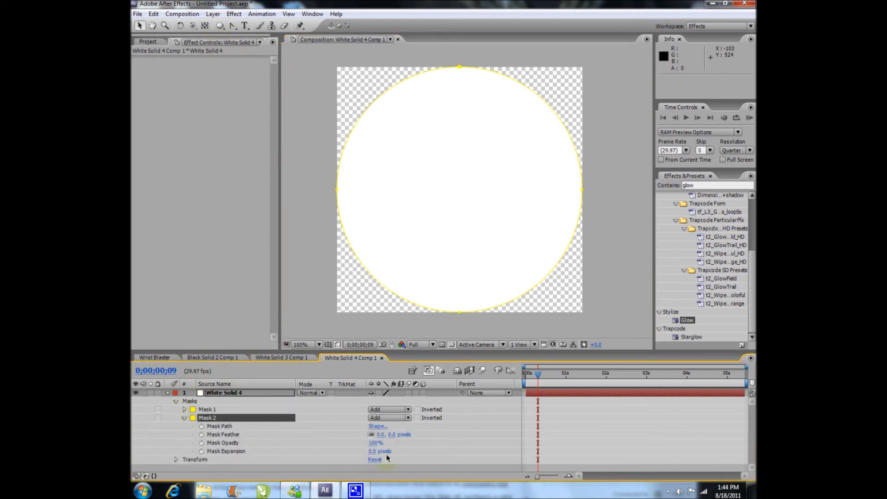
{"action": "left_click", "coordinate": [409, 418]}
{"action": "left_click", "coordinate": [380, 430]}
{"action": "left_click_drag", "start_coordinate": [376, 451], "coordinate": [349, 449]}
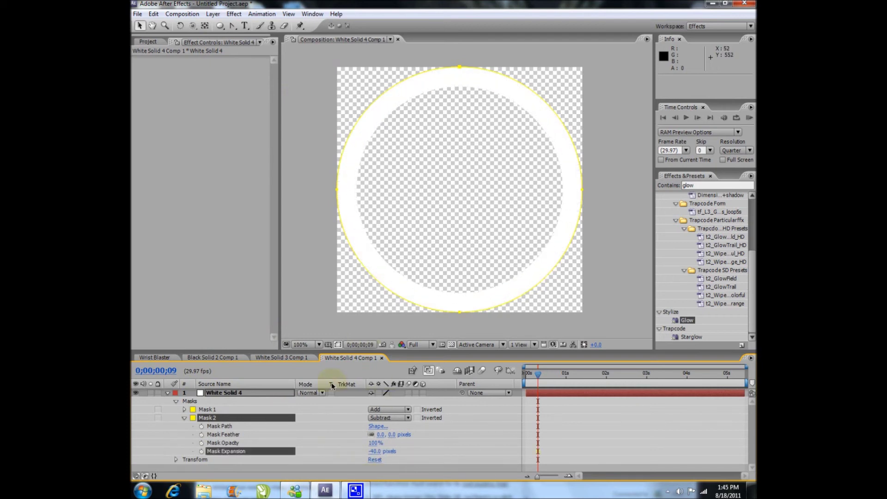
Cut a gap in the ring's left side with a rectangular mask set to Subtract
{"action": "left_click", "coordinate": [185, 418]}
{"action": "left_click", "coordinate": [223, 393]}
{"action": "left_click", "coordinate": [221, 26]}
{"action": "left_click", "coordinate": [264, 29]}
{"action": "mouse_move", "coordinate": [439, 162]}
{"action": "left_mouse_down"}
{"action": "mouse_move", "coordinate": [377, 194]}
{"action": "mouse_move", "coordinate": [290, 207]}
{"action": "left_mouse_up"}
{"action": "left_click", "coordinate": [409, 426]}
{"action": "left_click", "coordinate": [407, 435]}
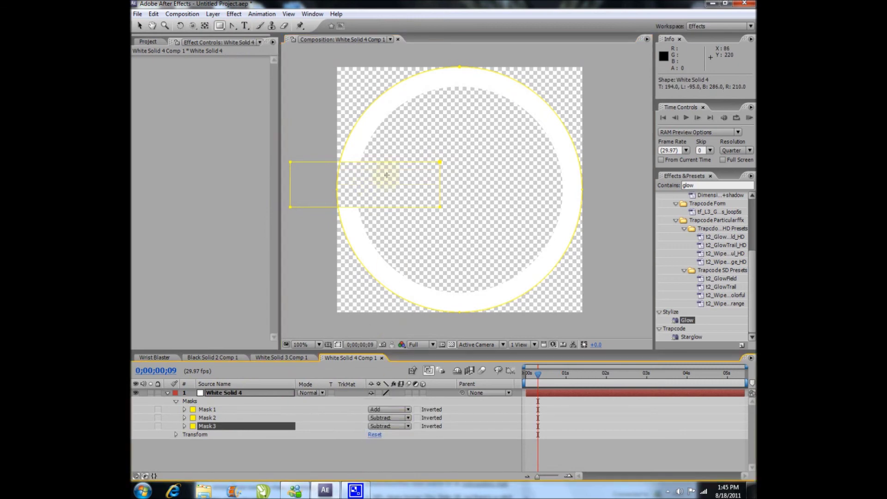
{"action": "left_click", "coordinate": [245, 394]}
{"action": "left_click", "coordinate": [318, 339]}
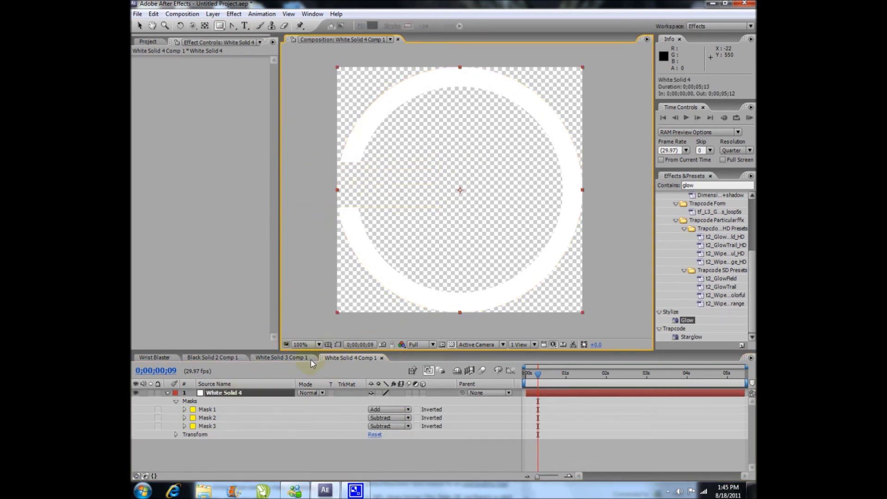
Pre-compose the ring into White Solid 4 Comp 2 and duplicate the resulting layer twice
{"action": "left_click", "coordinate": [168, 393]}
{"action": "left_click", "coordinate": [213, 14]}
{"action": "left_click", "coordinate": [227, 380]}
{"action": "left_click", "coordinate": [469, 240]}
{"action": "key", "text": "ctrl+d"}
{"action": "key", "text": "ctrl+d"}
Scale the second ring layer to 73% and the third to 48% to make concentric rings
{"action": "left_click", "coordinate": [253, 417]}
{"action": "left_click", "coordinate": [257, 401]}
{"action": "key", "text": "s"}
{"action": "left_click_drag", "start_coordinate": [402, 410], "coordinate": [379, 430]}
{"action": "left_click", "coordinate": [254, 418]}
{"action": "key", "text": "s"}
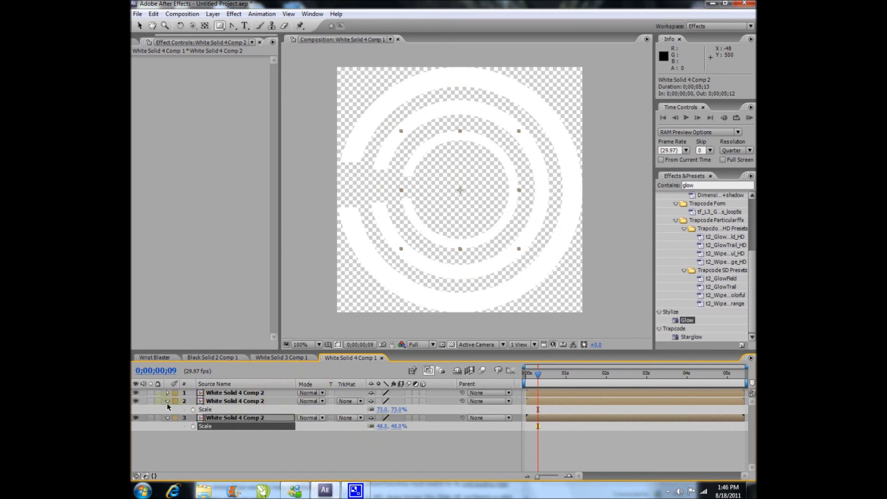
Animate the outer ring's rotation from 0° at the start to 1x +333° at 0;00;05;12 and preview it
{"action": "left_click", "coordinate": [167, 418]}
{"action": "left_click", "coordinate": [167, 402]}
{"action": "left_click", "coordinate": [240, 393]}
{"action": "key", "text": "r"}
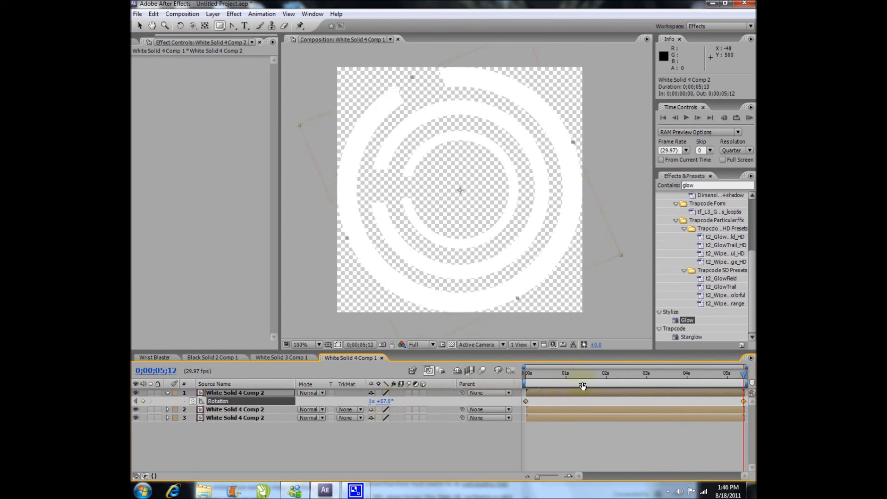
{"action": "key", "text": "KP_0"}
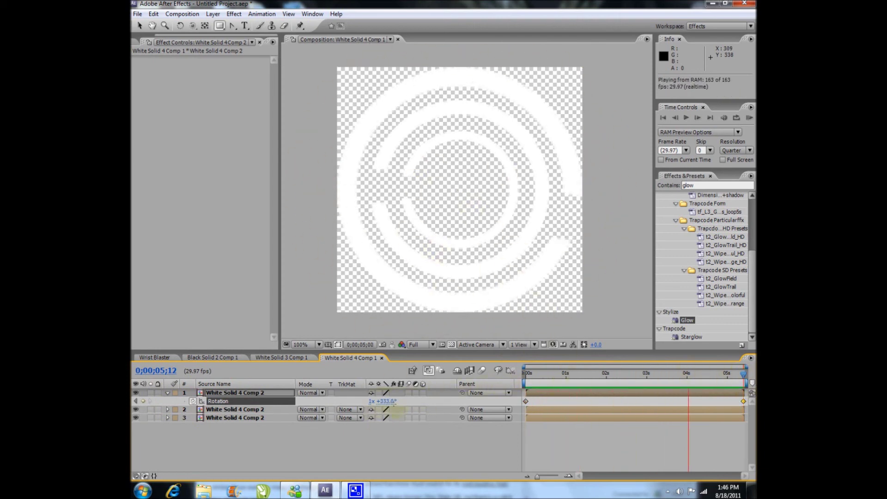
Animate the middle ring's rotation from 0° at 0;00;00;00 to -4x at 0;00;05;12 and preview it
{"action": "left_click", "coordinate": [274, 410]}
{"action": "key", "text": "r"}
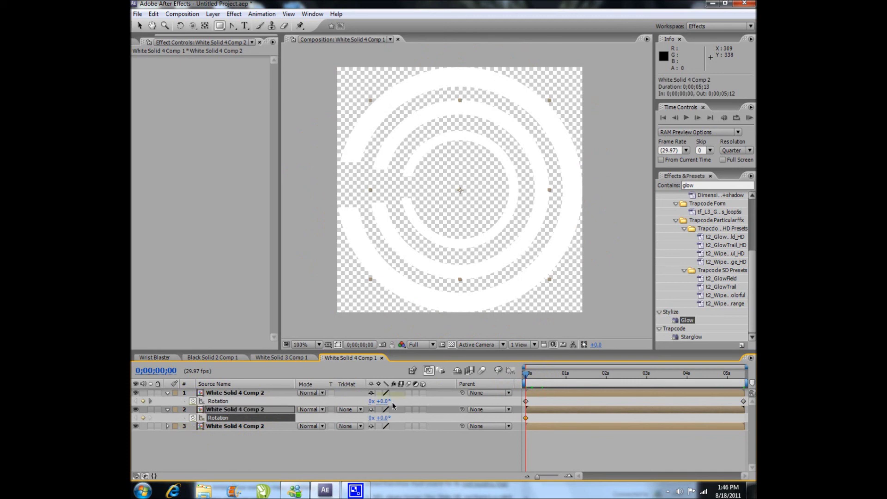
{"action": "left_click_drag", "start_coordinate": [527, 375], "coordinate": [752, 391]}
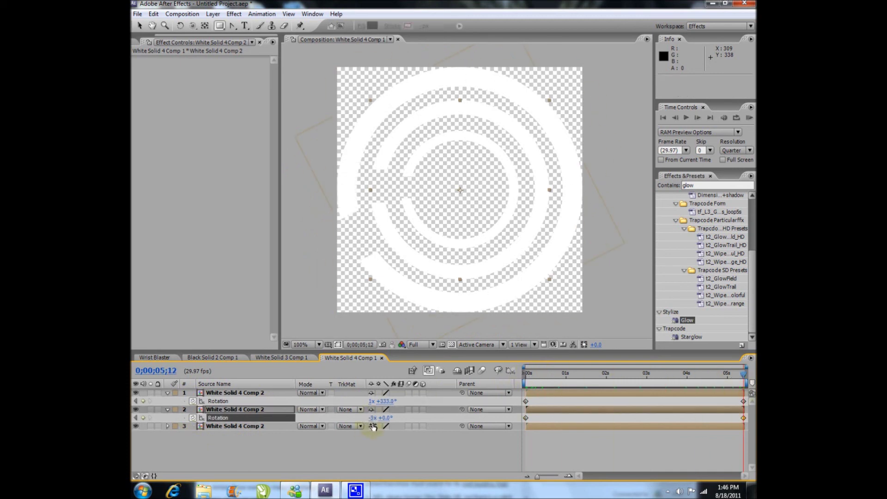
{"action": "left_click_drag", "start_coordinate": [373, 426], "coordinate": [373, 428]}
{"action": "key", "text": "KP_0"}
Animate the inner ring's rotation from 0° at the start to several full clockwise turns at 0;00;05;12 and preview all rings
{"action": "left_click", "coordinate": [258, 427]}
{"action": "key", "text": "r"}
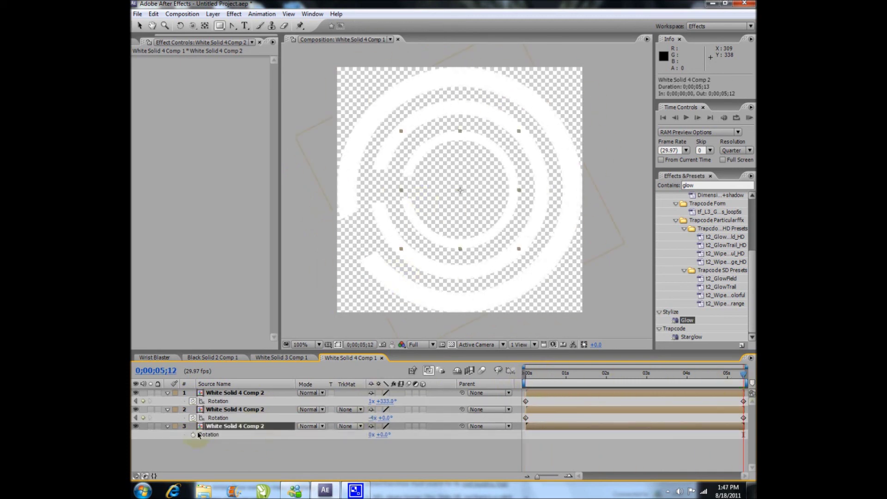
{"action": "mouse_move", "coordinate": [743, 376]}
{"action": "left_mouse_down"}
{"action": "mouse_move", "coordinate": [524, 377]}
{"action": "mouse_move", "coordinate": [749, 386]}
{"action": "left_mouse_up"}
{"action": "left_click", "coordinate": [193, 435]}
{"action": "left_click_drag", "start_coordinate": [373, 435], "coordinate": [376, 441]}
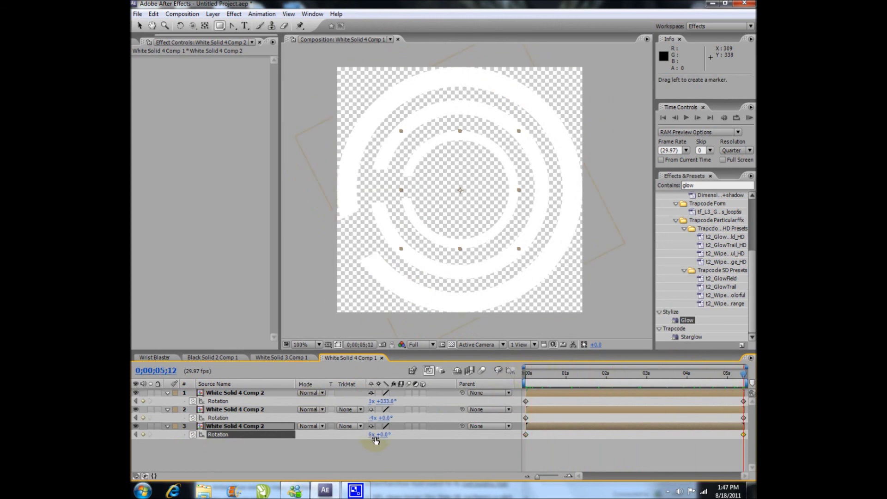
{"action": "key", "text": "KP_0"}
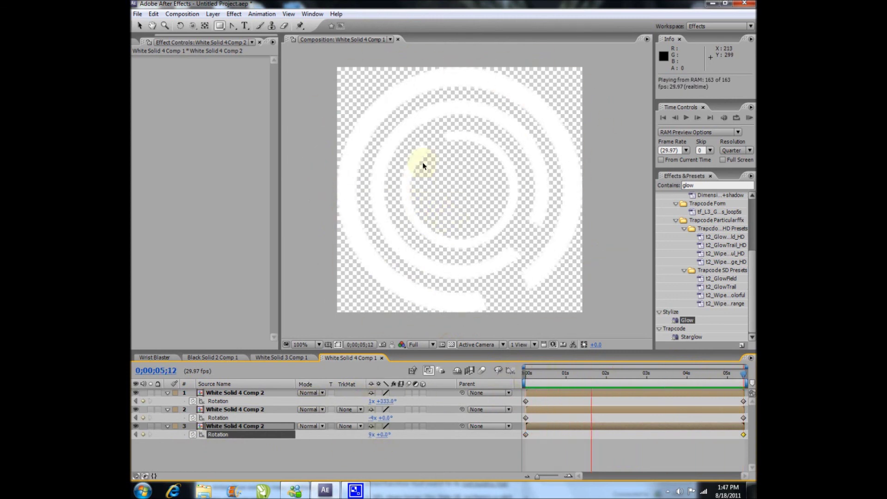
{"action": "key", "text": "space"}
Scale down the White Solid 4 Comp 1 rings in Black Solid 2 Comp 1 and place them right of the vertical line
{"action": "left_click", "coordinate": [223, 360]}
{"action": "key", "text": "s"}
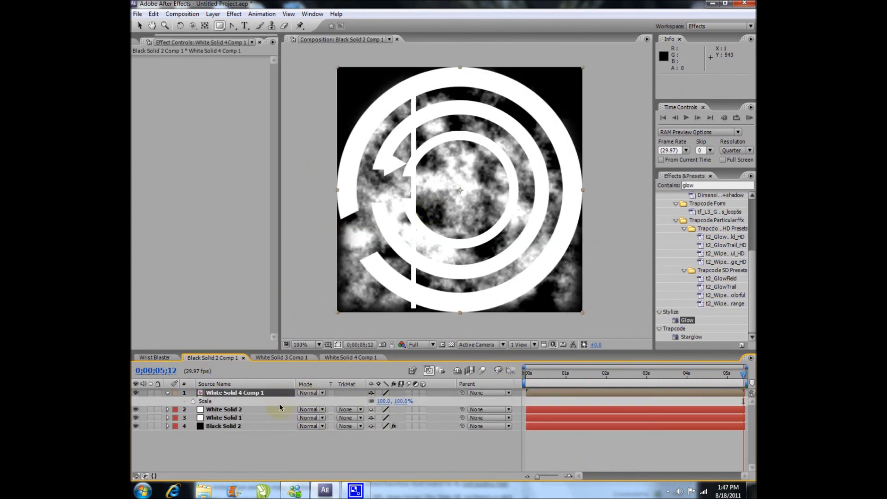
{"action": "left_click_drag", "start_coordinate": [400, 402], "coordinate": [371, 406]}
{"action": "left_click_drag", "start_coordinate": [498, 207], "coordinate": [510, 229]}
{"action": "key", "text": "ctrl+z"}
{"action": "key", "text": "v"}
{"action": "mouse_move", "coordinate": [460, 190]}
{"action": "left_mouse_down"}
{"action": "mouse_move", "coordinate": [506, 245]}
{"action": "mouse_move", "coordinate": [452, 190]}
{"action": "left_mouse_up"}
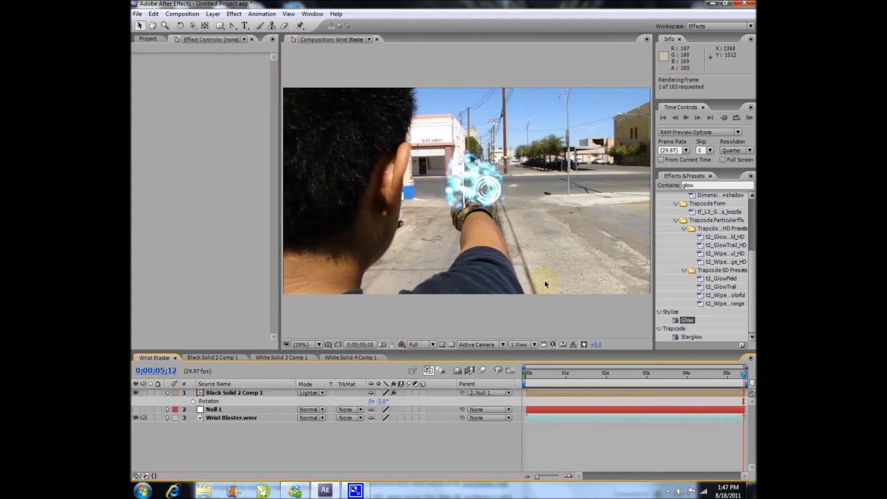